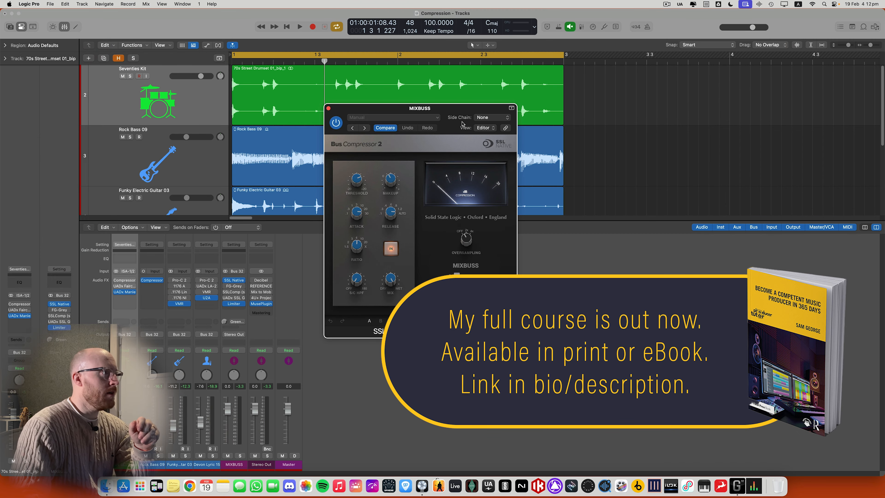
Play the mix loop through the MIXBUSS bus compressor with its sidechain high-pass filter off, and stop playback.
drag(459, 110, 462, 110)
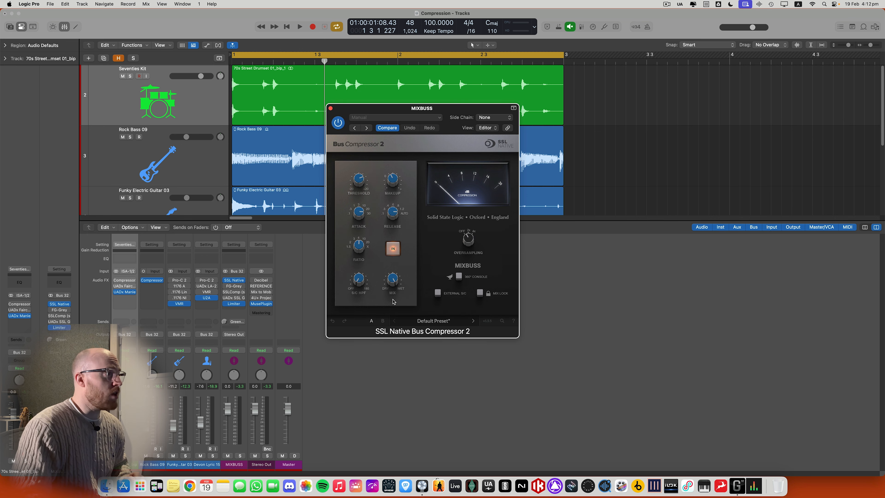
drag(362, 284, 354, 304)
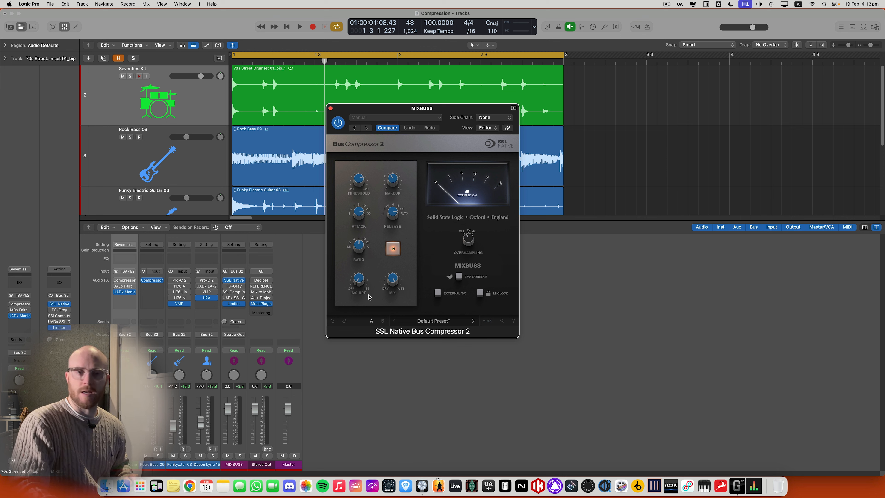
mouse_move(357, 284)
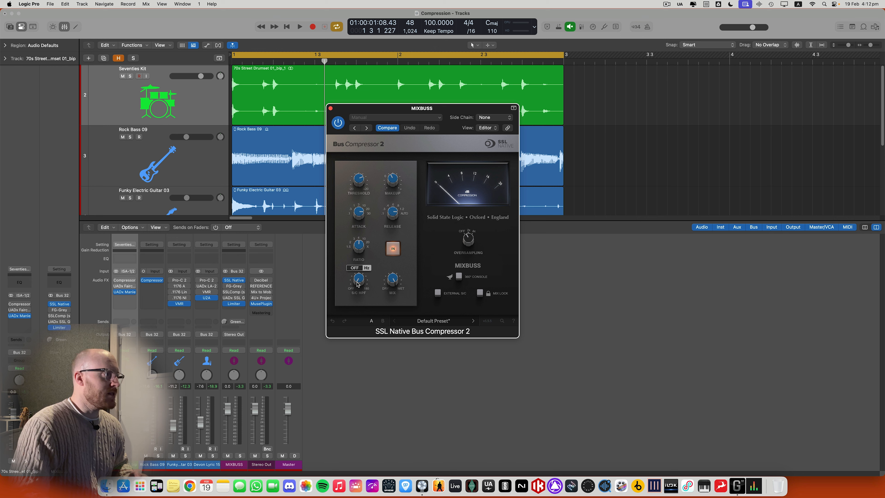
drag(357, 284, 384, 278)
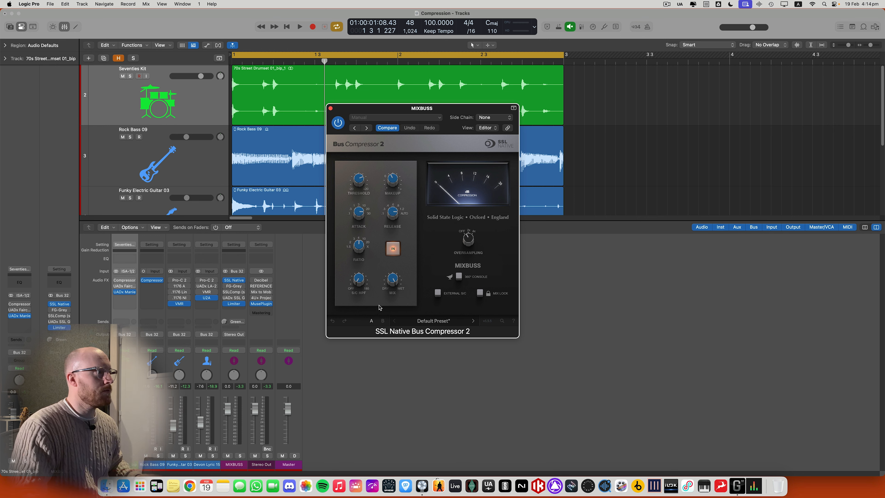
key(space)
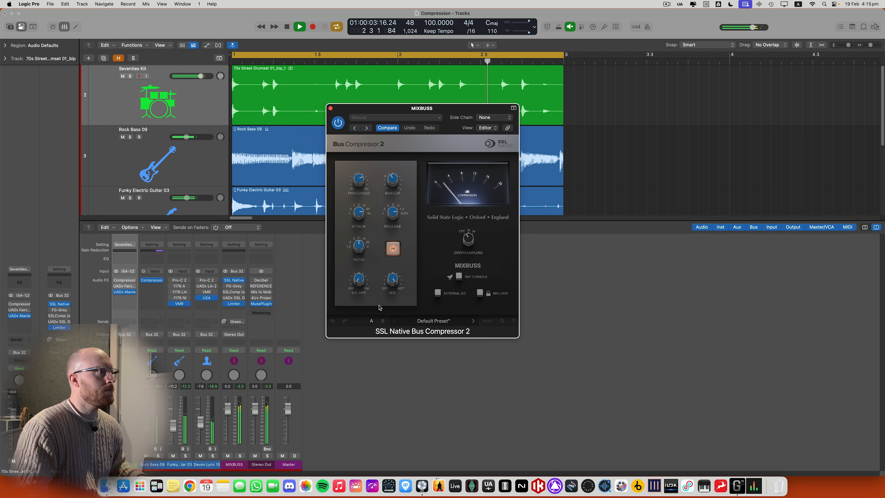
key(space)
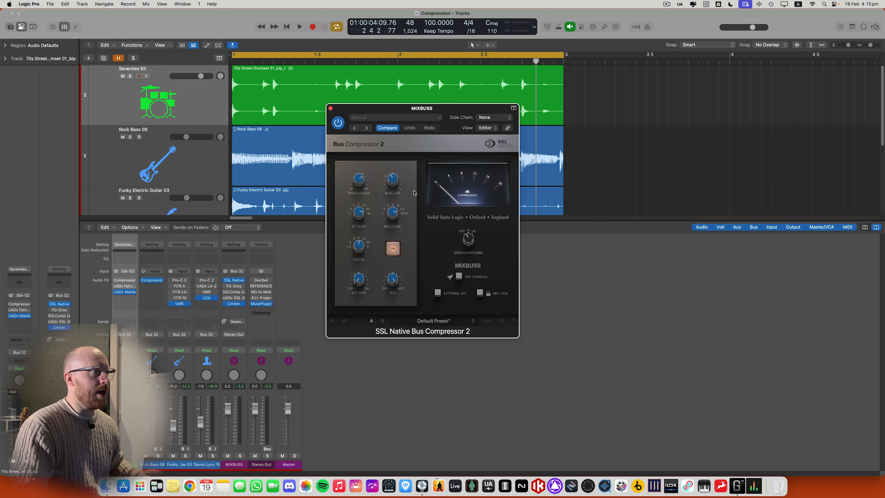
Play the loop and turn the Bus Compressor 2 threshold down to about 5.8 dB.
mouse_move(359, 182)
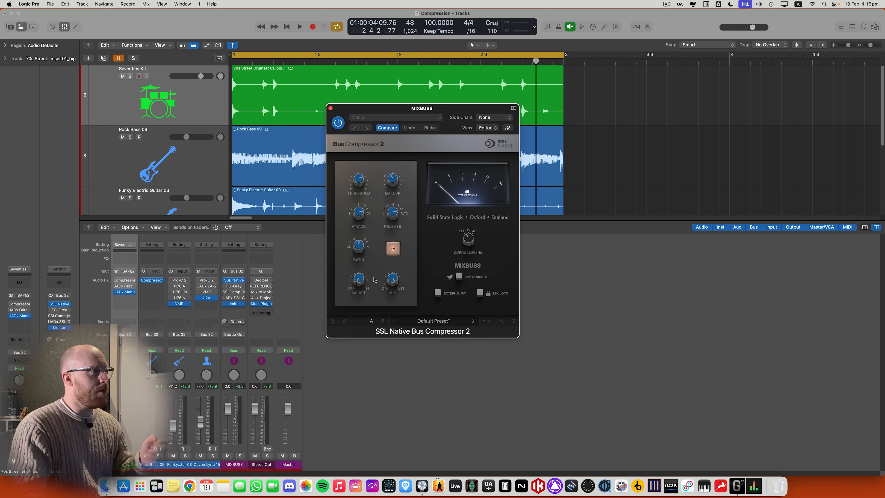
mouse_move(358, 281)
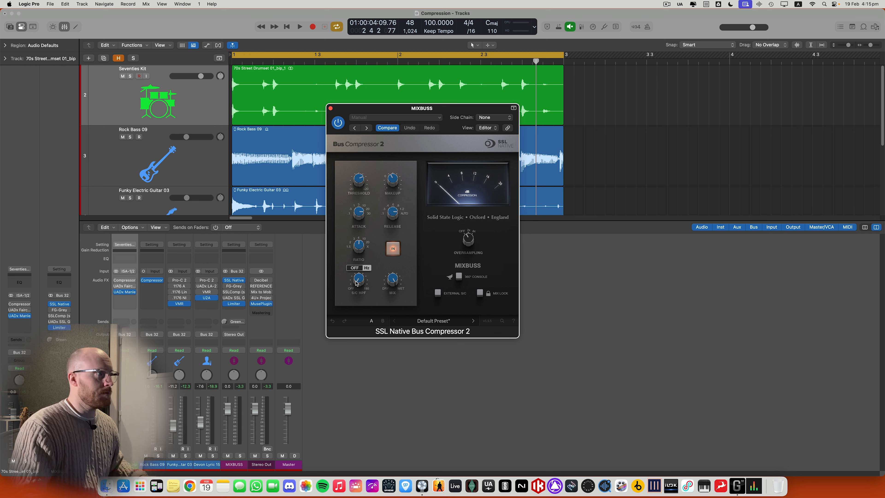
key(space)
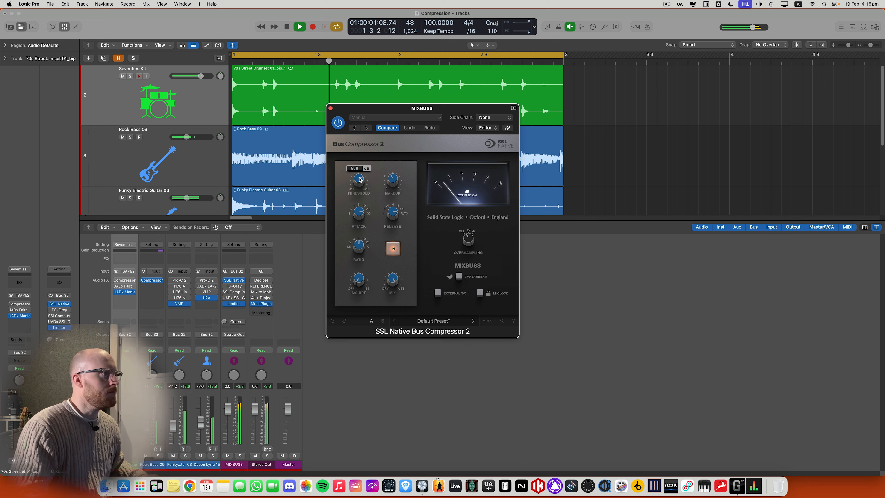
drag(359, 182, 359, 184)
drag(359, 181, 359, 183)
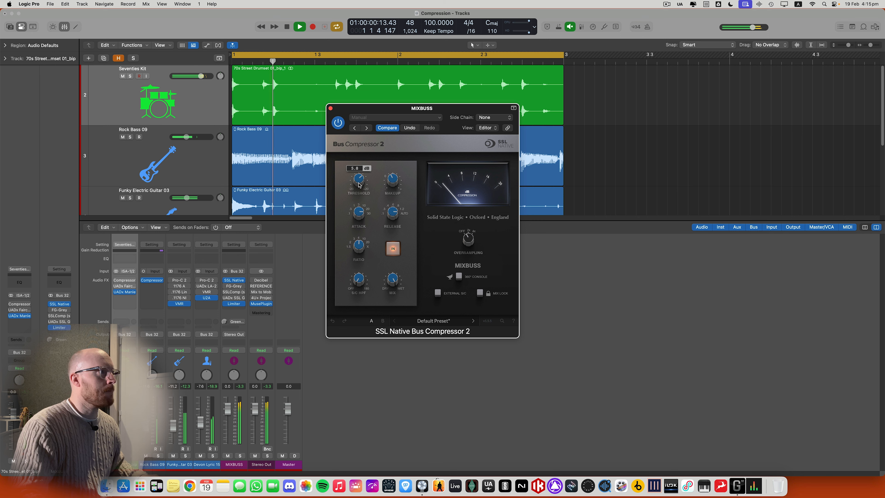
Raise the bus compressor's sidechain high-pass filter to about 119.3 Hz and fine-tune the threshold to about 5.3 dB during playback.
mouse_move(358, 283)
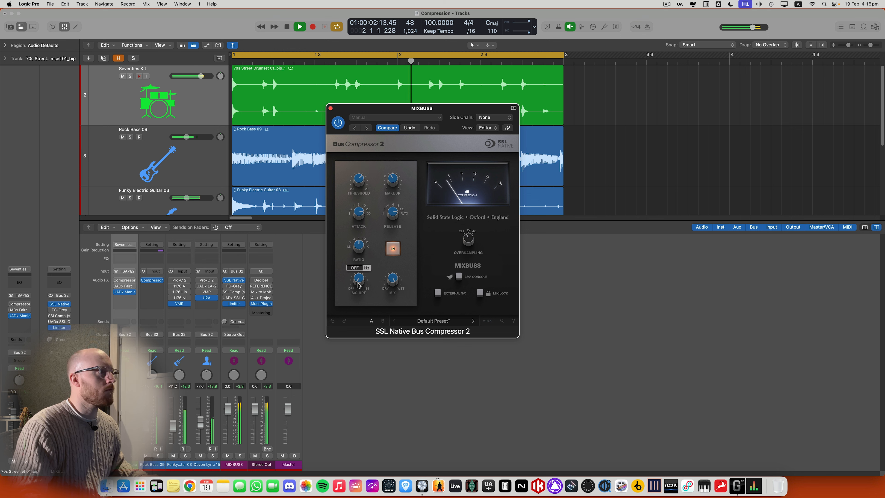
drag(357, 284, 367, 242)
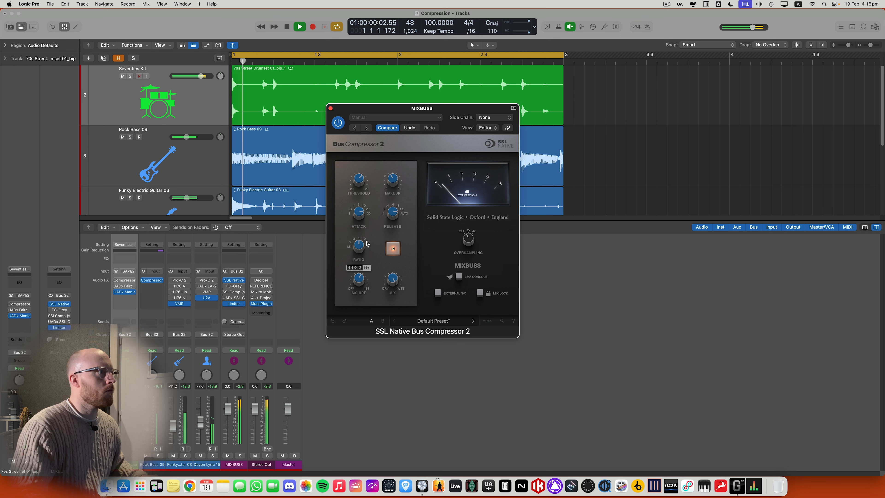
click(357, 181)
drag(356, 180, 358, 183)
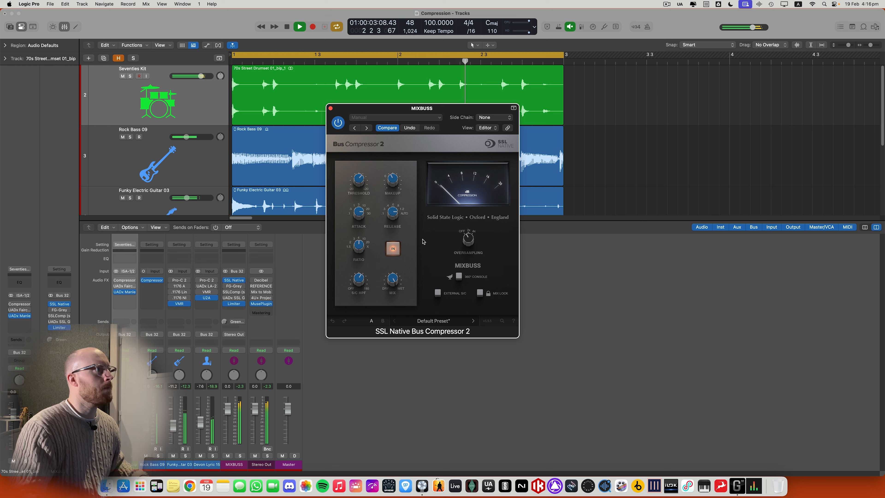
key(space)
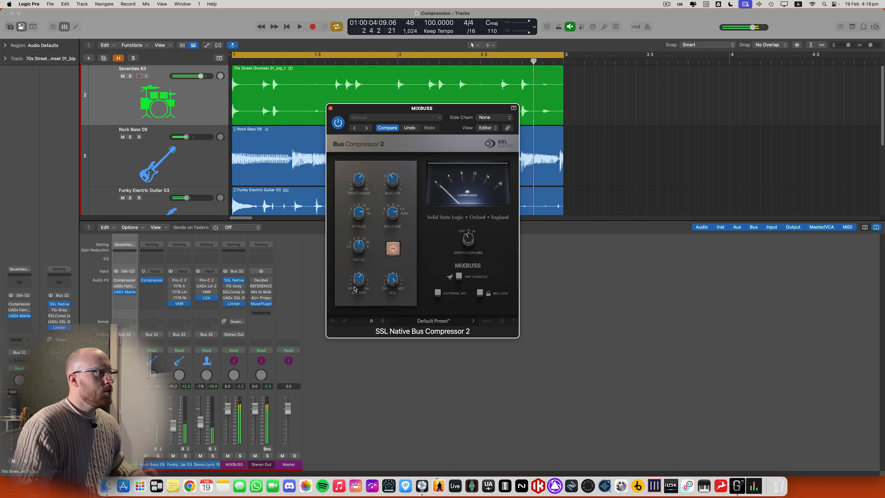
Raise the bus compressor threshold to about 7.5 dB and play the loop to hear the effect.
mouse_move(357, 285)
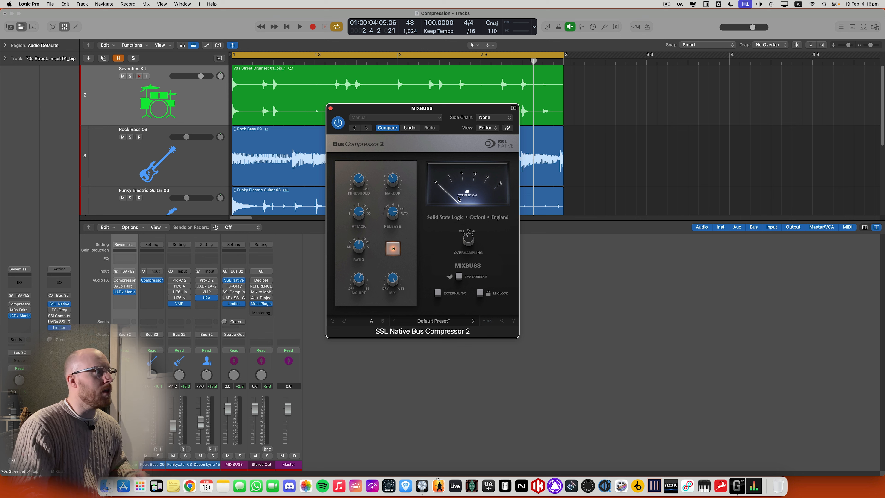
mouse_move(358, 182)
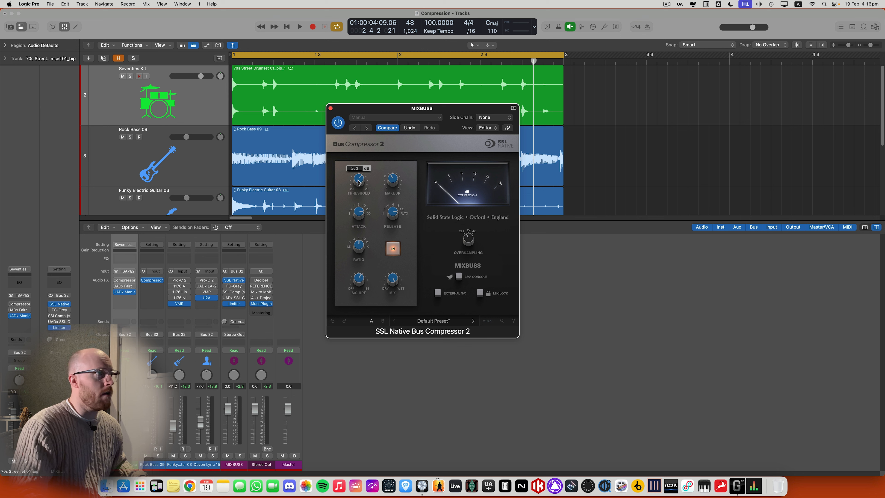
drag(359, 182, 359, 177)
key(space)
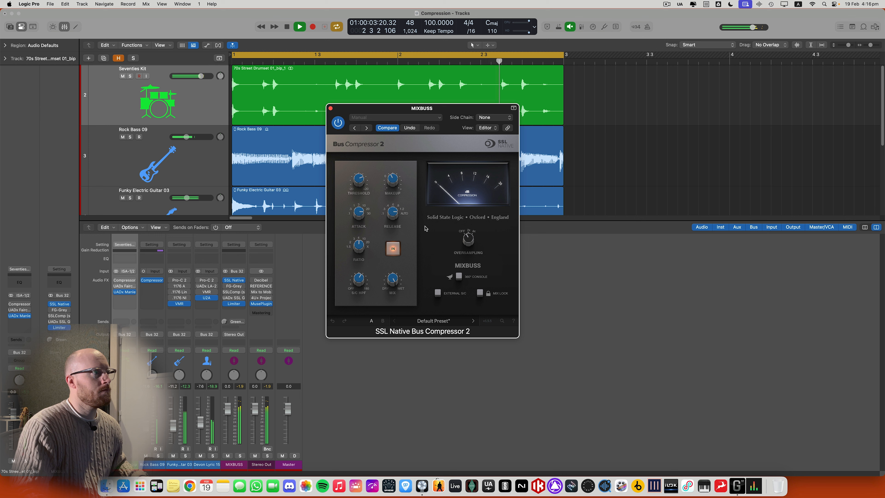
key(space)
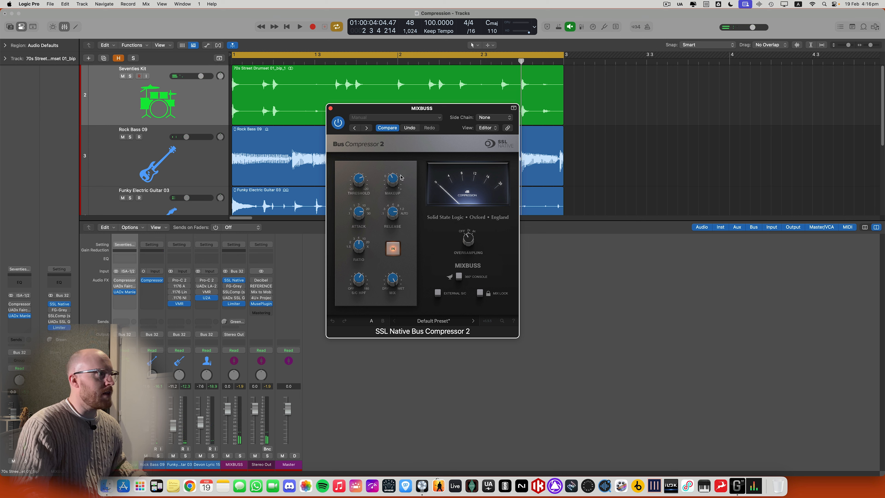
Lower the bus compressor threshold again while the loop plays, listen to the result, and stop playback.
key(space)
mouse_move(359, 184)
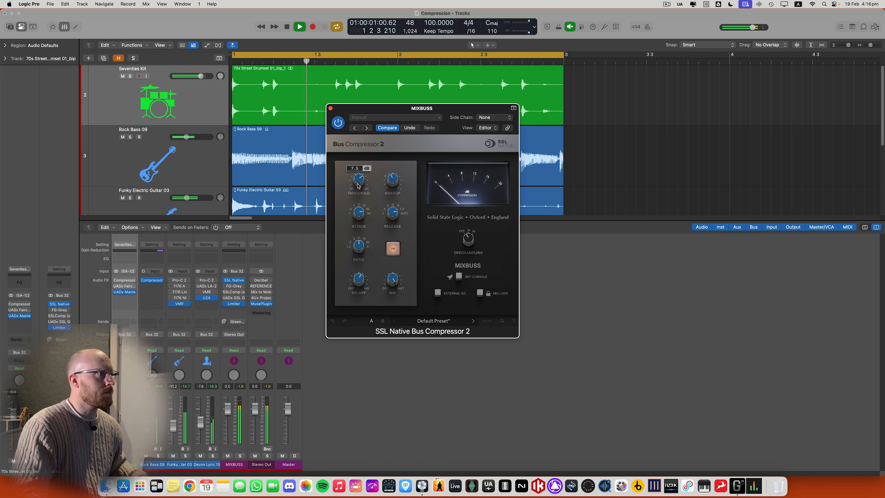
drag(358, 186, 356, 189)
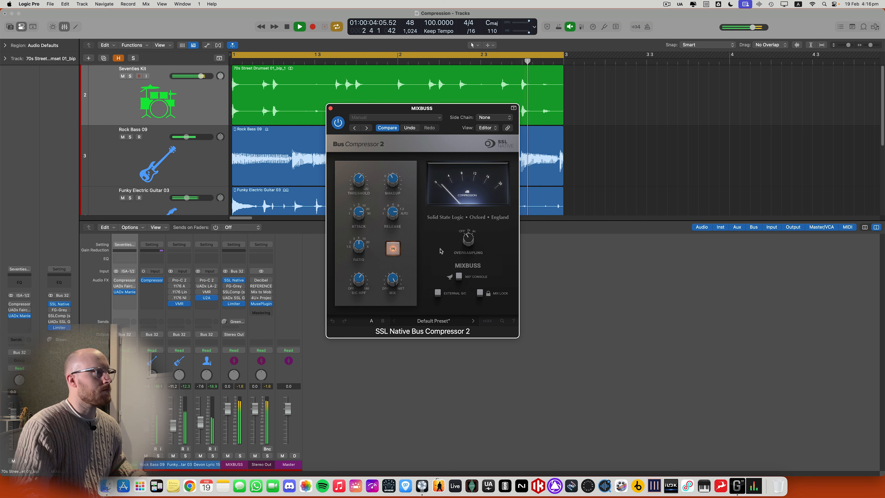
key(space)
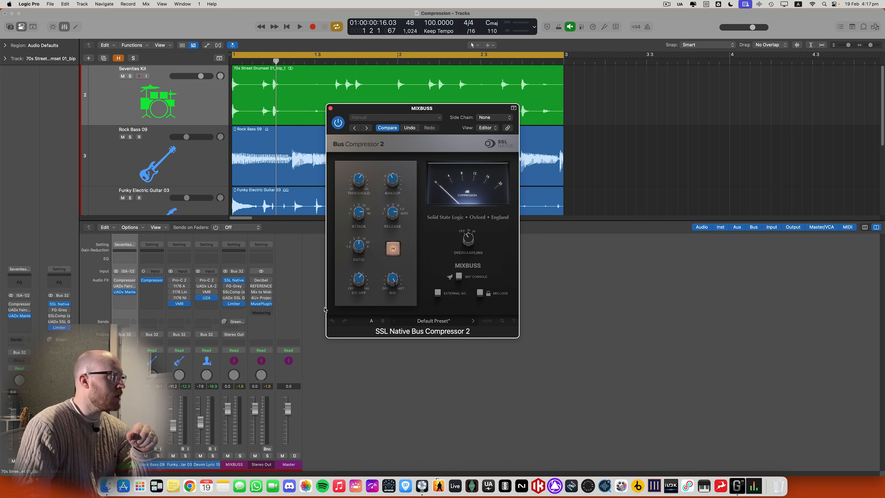
Open FG-Grey, SSLComp and UADx SSL G Bus Compressor on the MIXBUSS channel and examine their sidechain filter controls.
click(234, 286)
drag(447, 102, 509, 148)
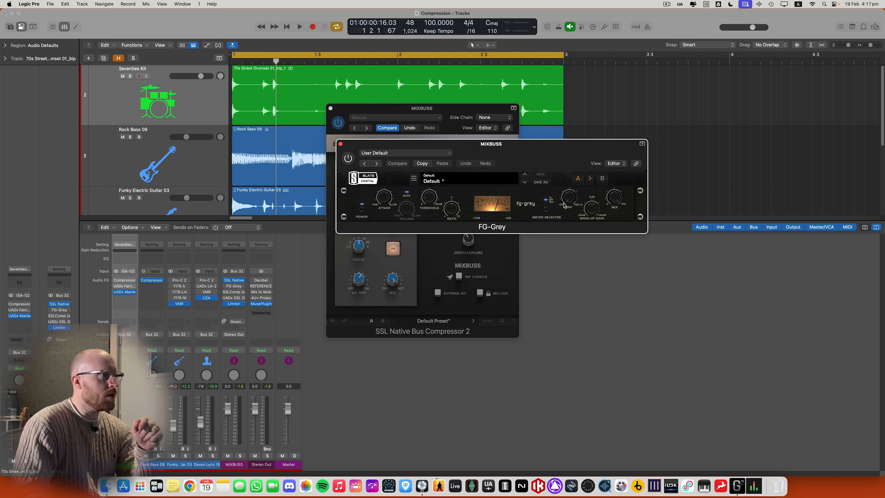
click(234, 292)
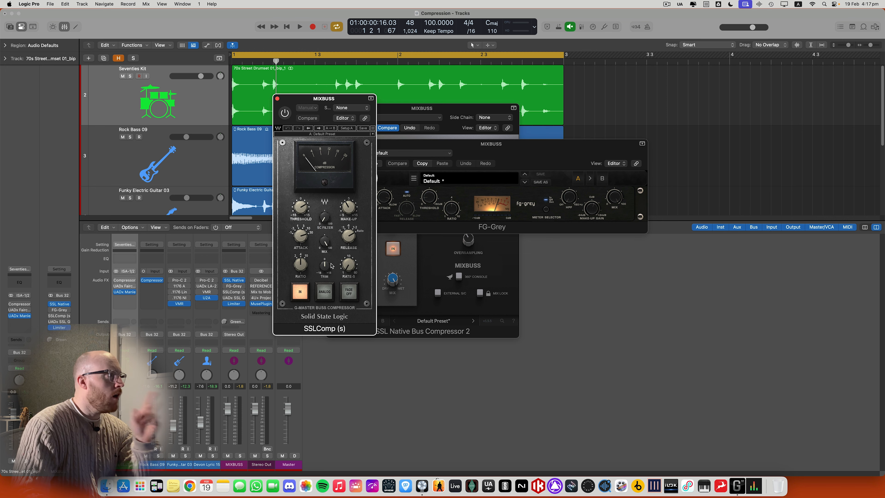
drag(324, 220, 327, 232)
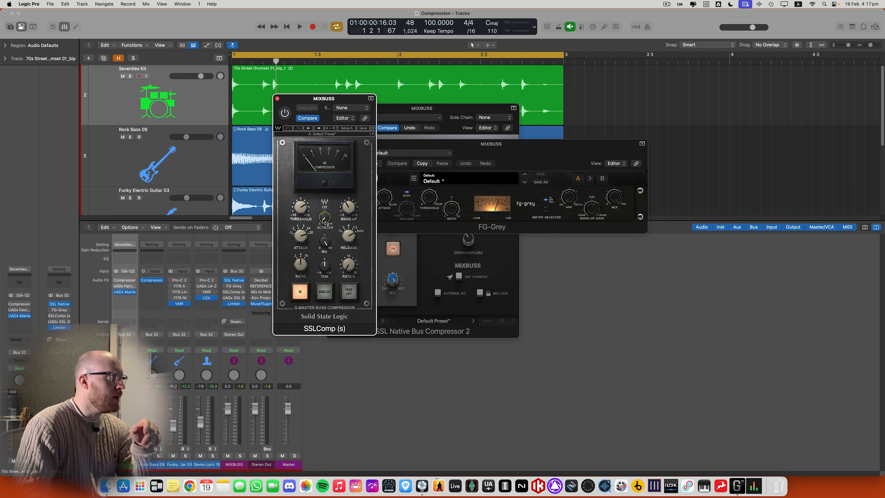
click(233, 298)
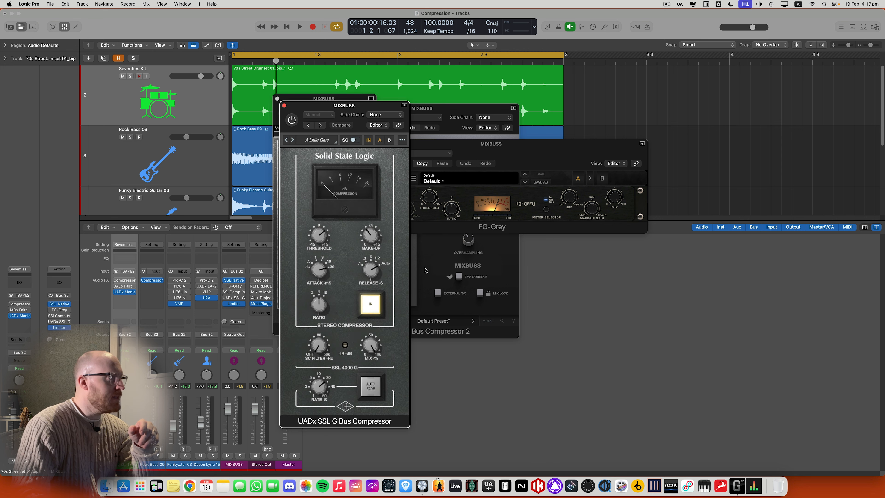
mouse_move(322, 347)
mouse_down()
mouse_move(320, 328)
mouse_move(319, 360)
mouse_up()
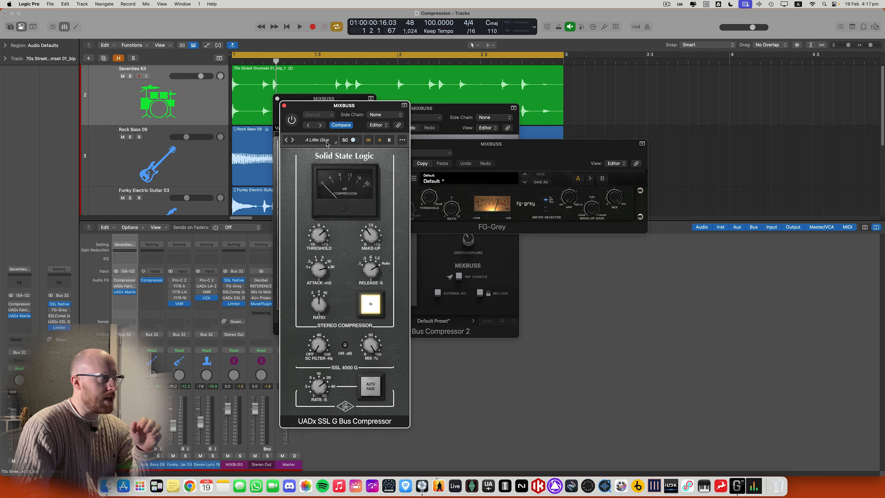
Close all four open compressor plug-in windows.
click(284, 105)
click(277, 99)
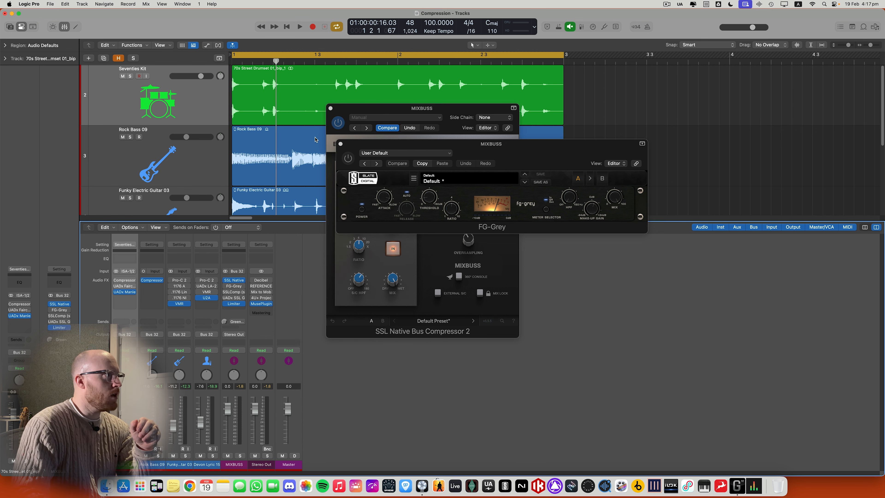
click(340, 143)
click(330, 109)
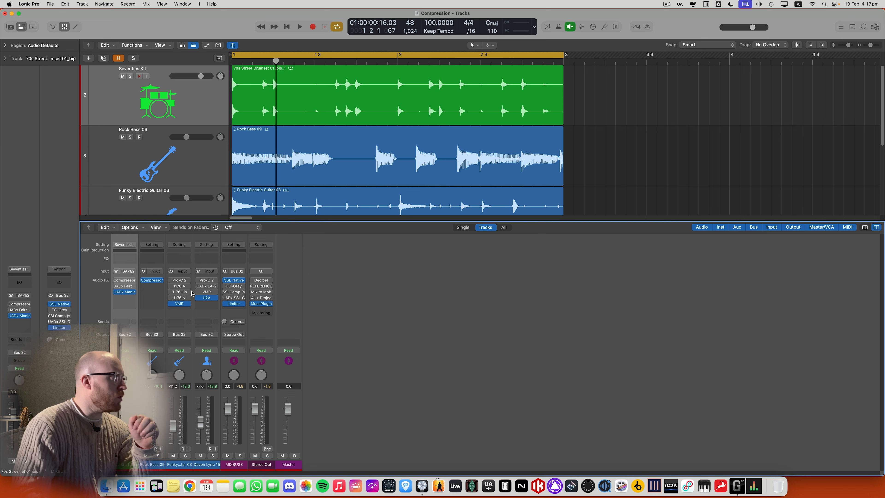
Open the Compressor on the Rock Bass 09 channel and show its Side Chain settings.
click(152, 282)
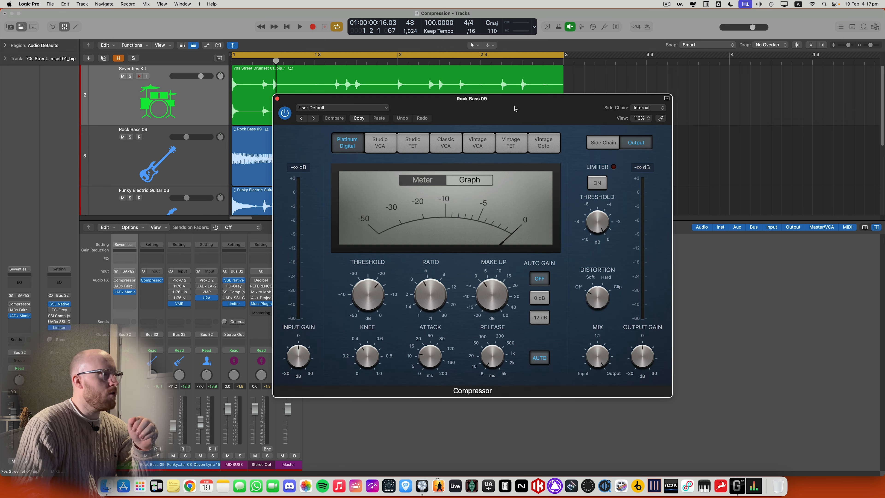
drag(514, 109, 507, 106)
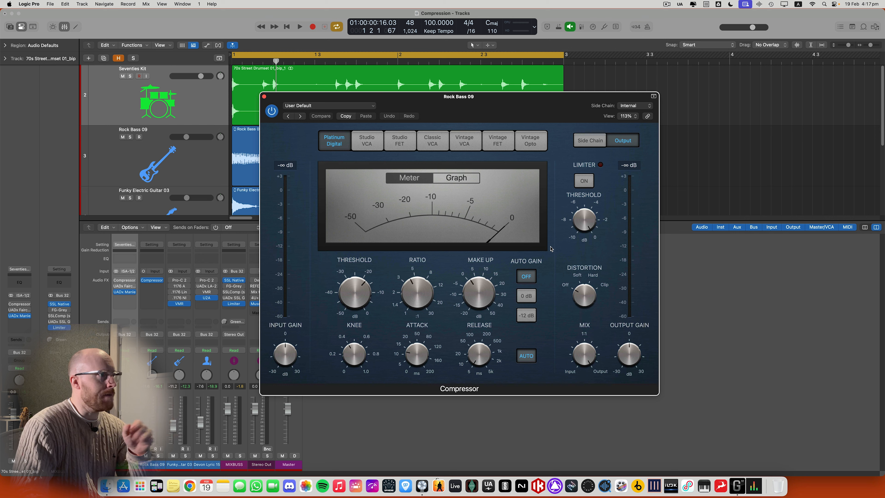
click(588, 140)
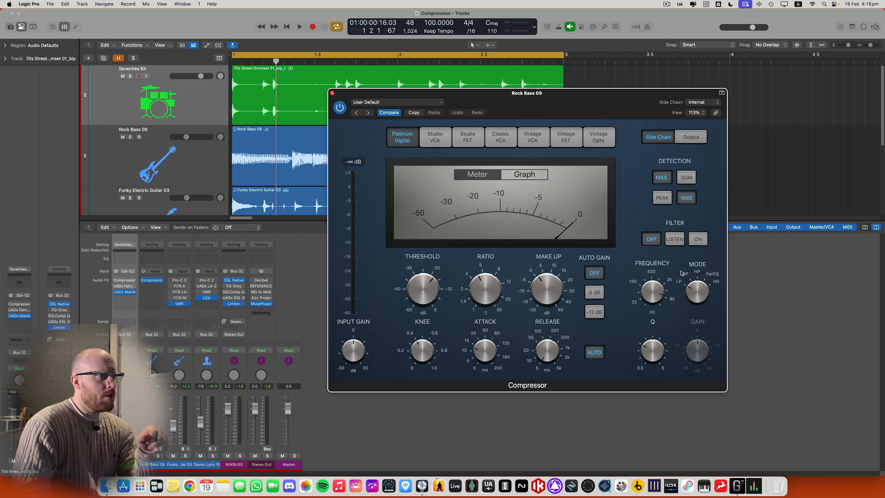
Change the bass Compressor's sidechain filter mode to a type with adjustable gain.
mouse_move(698, 285)
mouse_down()
mouse_move(702, 304)
mouse_move(712, 260)
mouse_move(701, 291)
mouse_move(710, 265)
mouse_move(708, 280)
mouse_up()
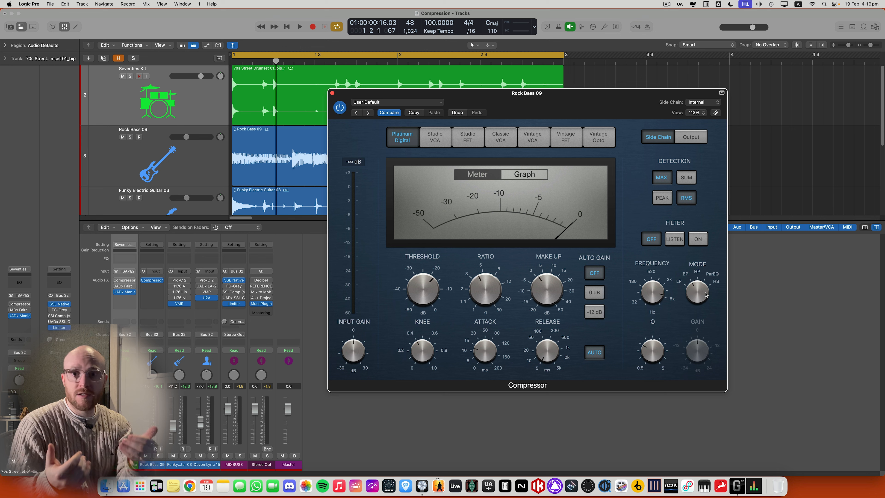
drag(706, 294, 697, 297)
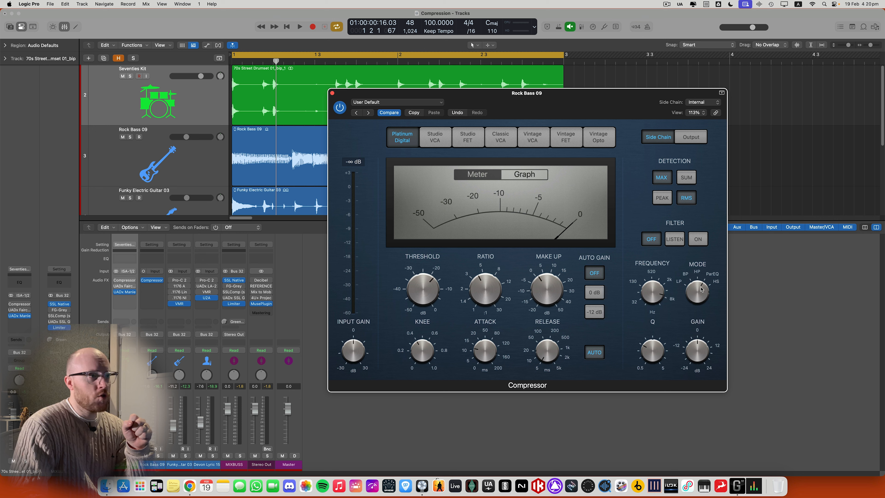
mouse_move(704, 278)
mouse_down()
mouse_move(700, 309)
mouse_move(708, 291)
mouse_up()
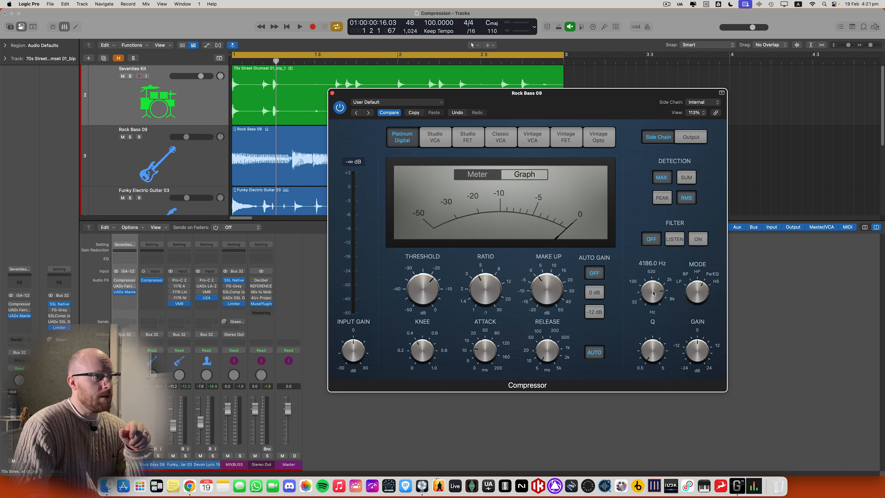
Set the sidechain filter gain of the bass Compressor to 5.0 dB.
mouse_move(693, 352)
mouse_down()
mouse_move(696, 338)
mouse_move(696, 355)
mouse_move(700, 343)
mouse_move(701, 351)
mouse_up()
double_click(701, 351)
text(4)
key(Return)
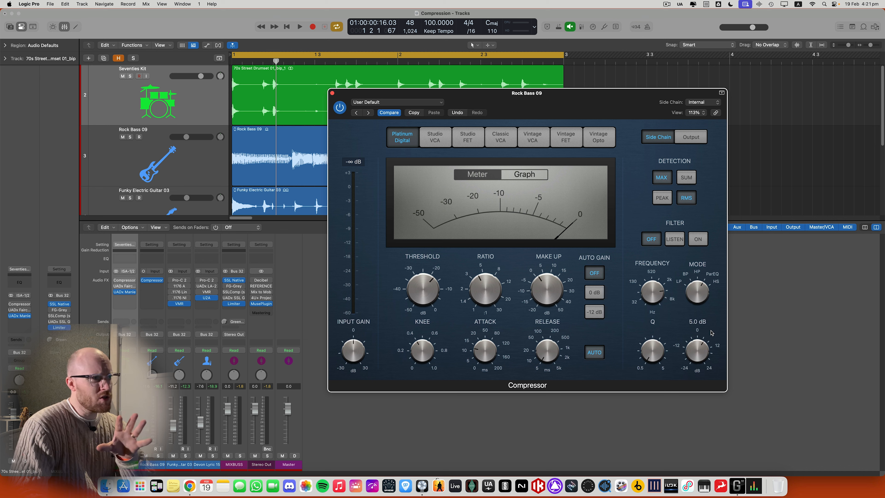
Adjust the bass Compressor's sidechain filter gain and switch the filter to a mode without adjustable gain.
drag(701, 353, 700, 352)
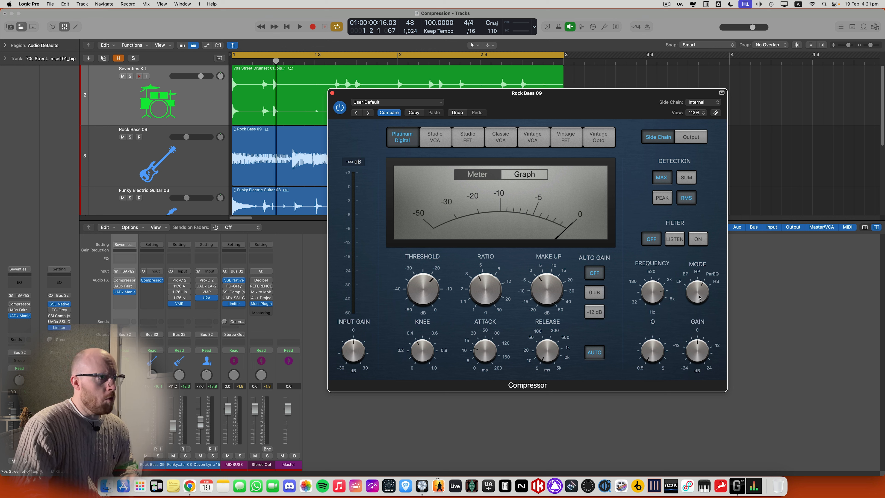
drag(698, 297, 696, 305)
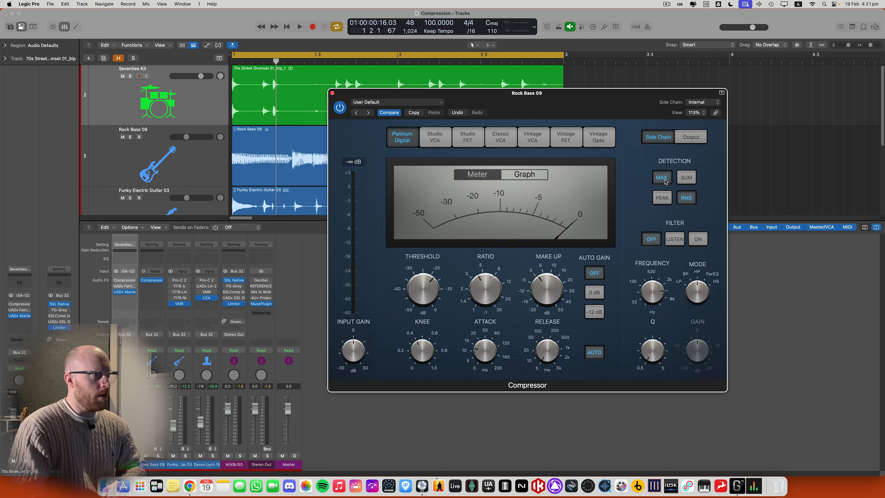
Toggle the bass Compressor's sidechain detection repeatedly between Max and Sum, finishing on Sum.
click(690, 177)
click(664, 178)
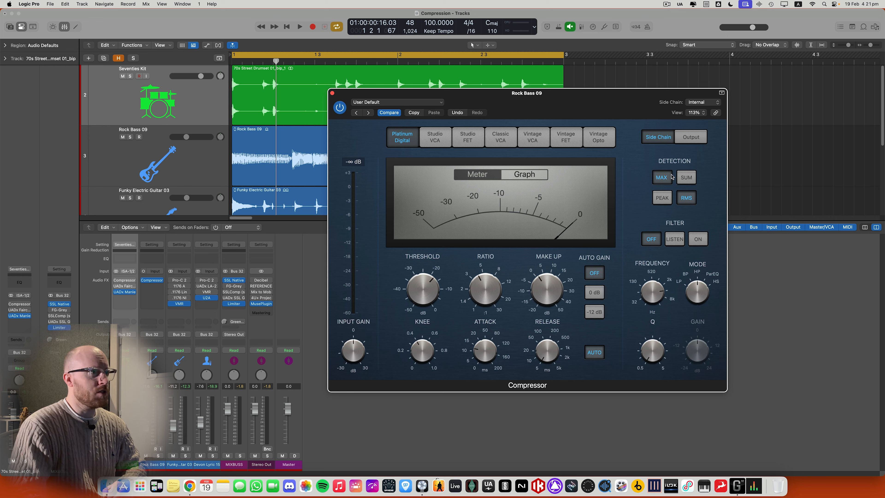
click(688, 176)
click(688, 176)
click(688, 176)
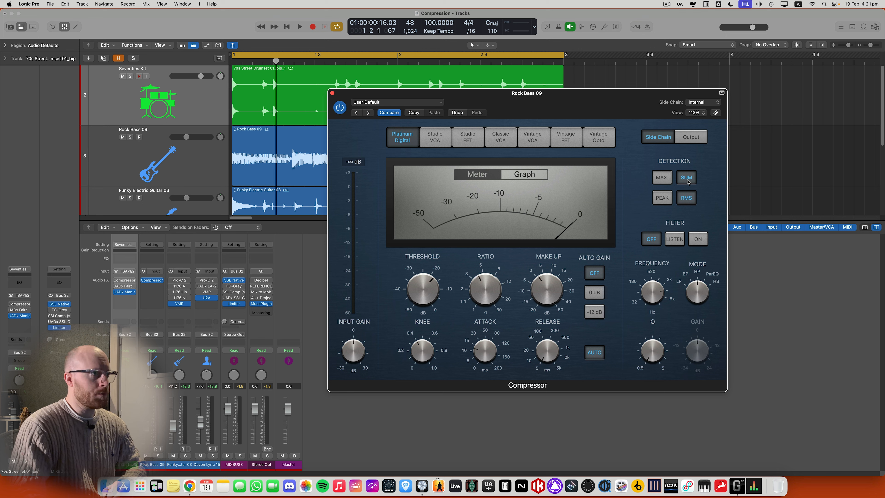
click(667, 182)
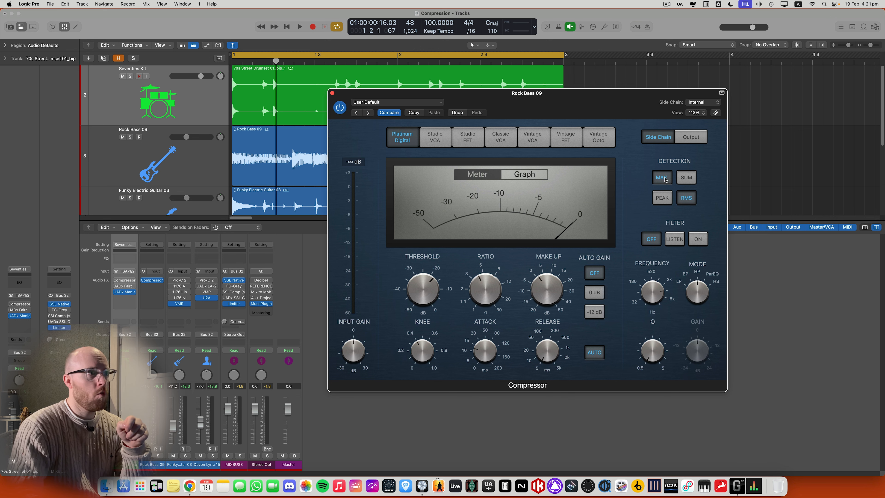
click(684, 178)
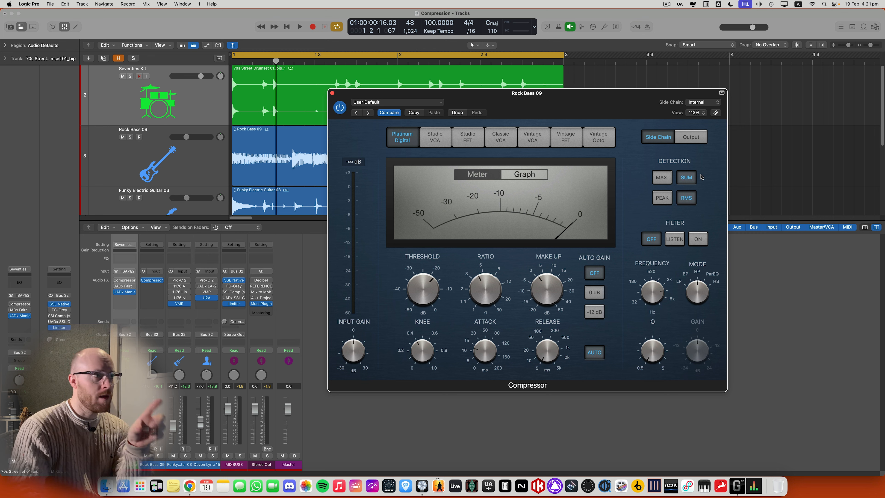
click(661, 178)
click(682, 178)
Alternate the bass Compressor's level detection between Peak and RMS, finishing on RMS.
click(662, 199)
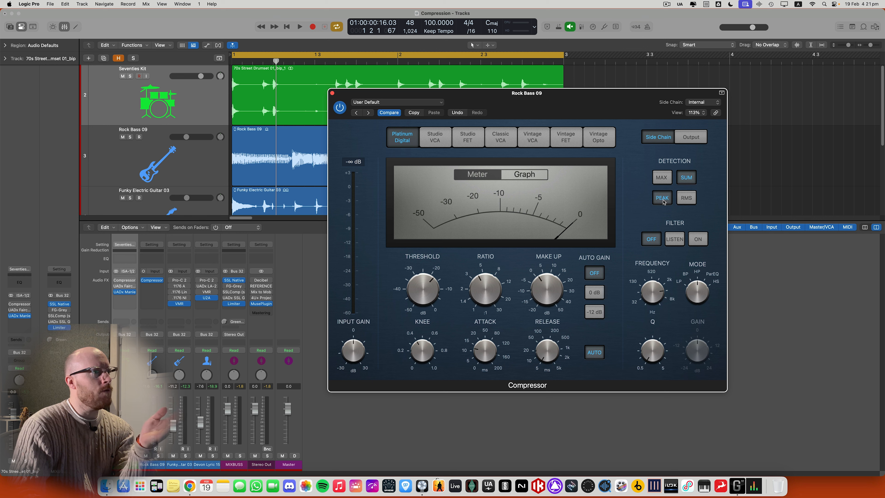
click(686, 201)
click(665, 204)
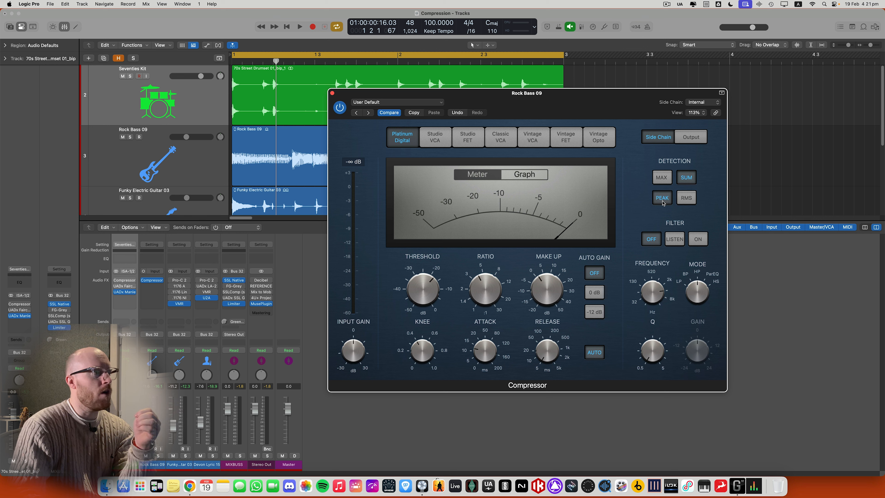
click(684, 198)
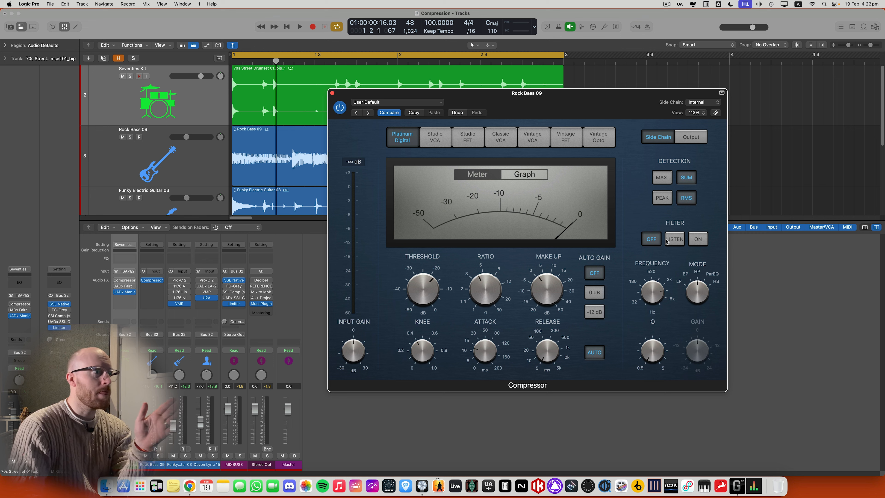
Cycle the bass Compressor's sidechain filter through Listen and On, and return it to Off.
click(673, 240)
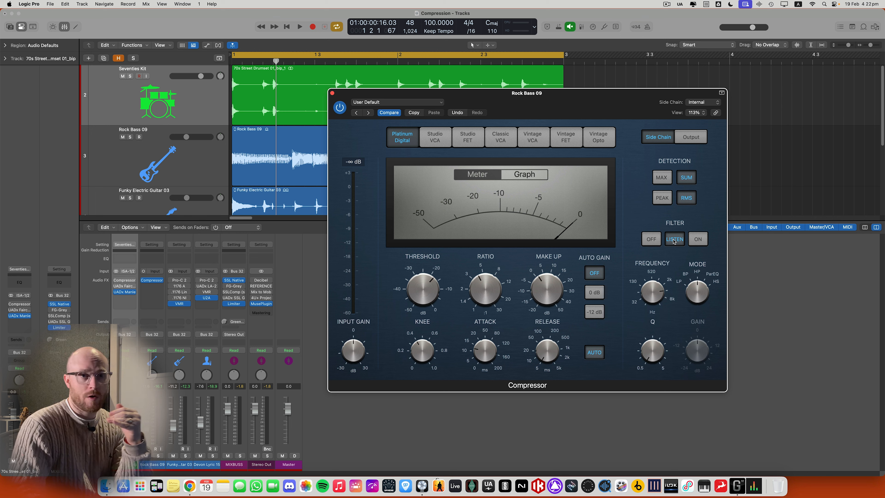
click(697, 240)
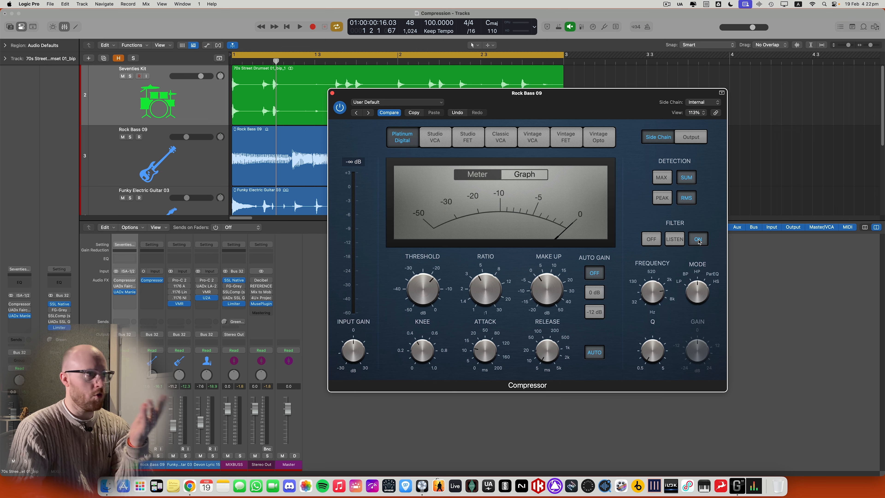
click(651, 239)
Set the bass Compressor's detection to Max and Peak, and move its window aside.
click(661, 177)
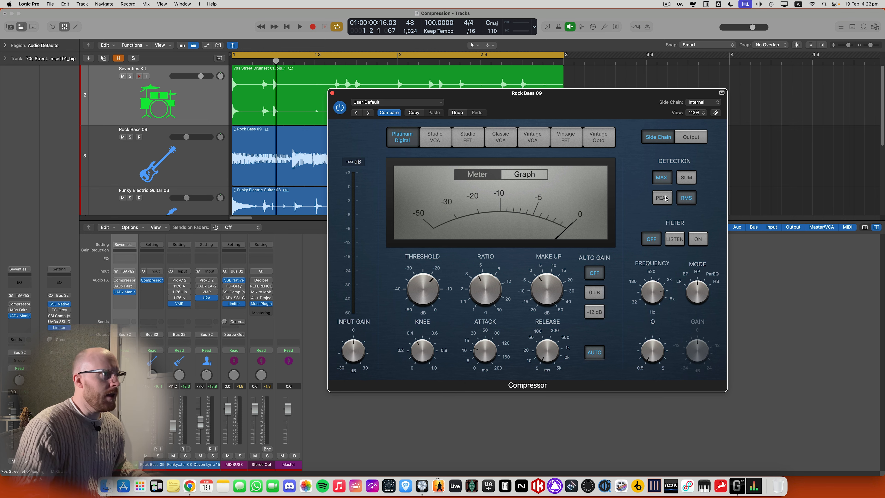
click(661, 198)
drag(620, 106, 679, 89)
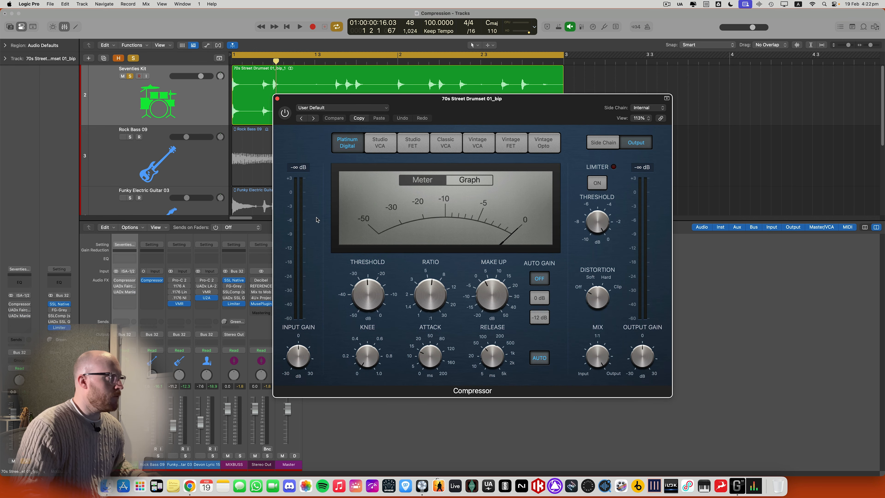
Enable the Compressor on the 70s Street Drumset channel and show its Side Chain settings.
click(284, 113)
drag(437, 99, 410, 99)
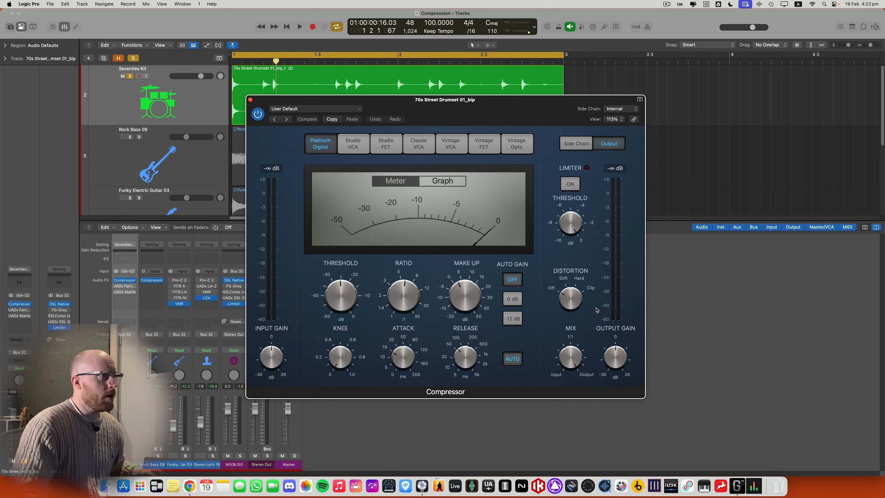
click(577, 144)
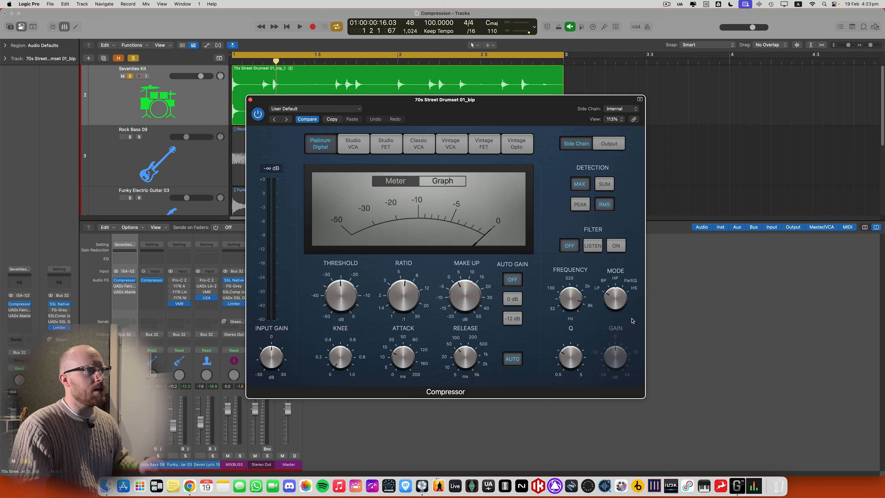
Play the soloed drums with the Compressor's sidechain filter set to Listen, and lower the filter frequency.
mouse_move(577, 283)
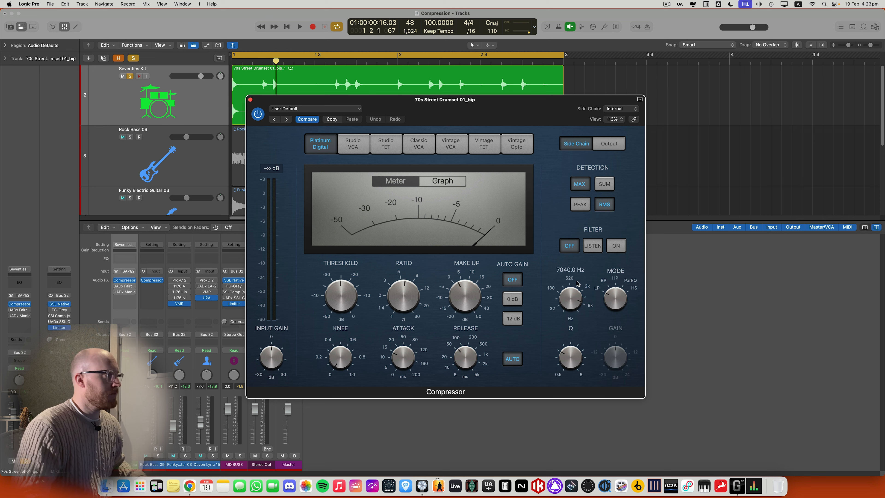
key(space)
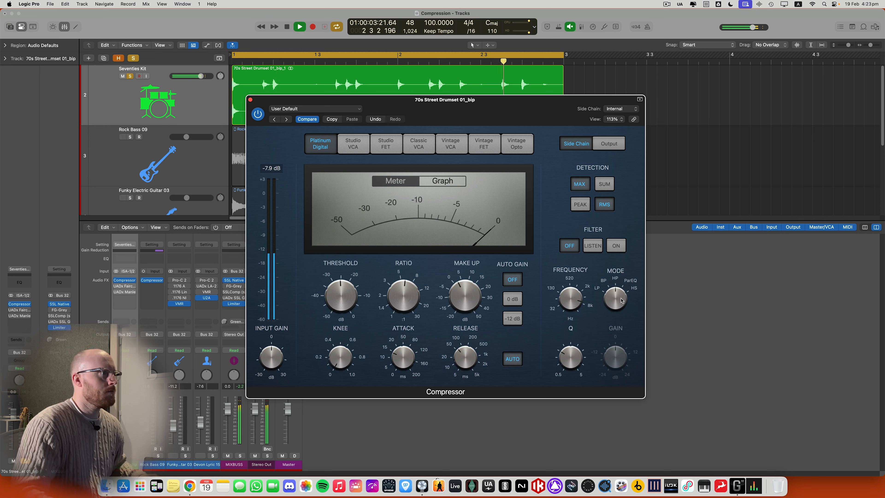
click(594, 246)
drag(570, 298, 562, 350)
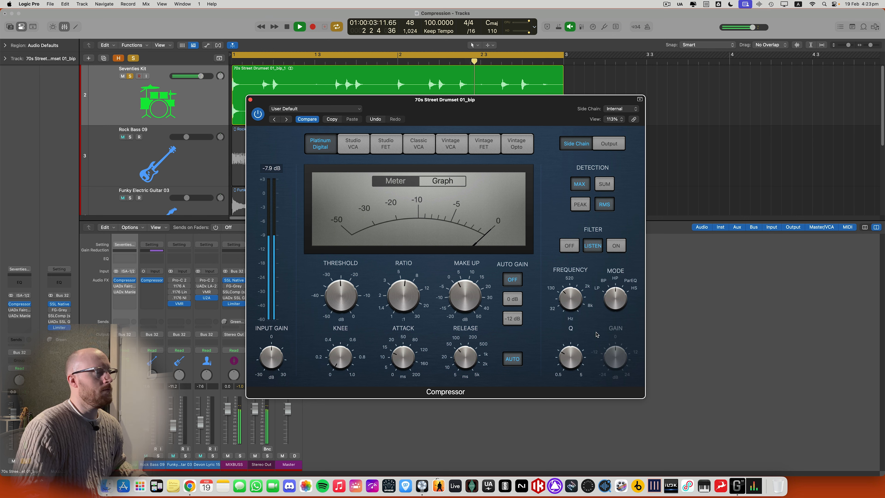
key(space)
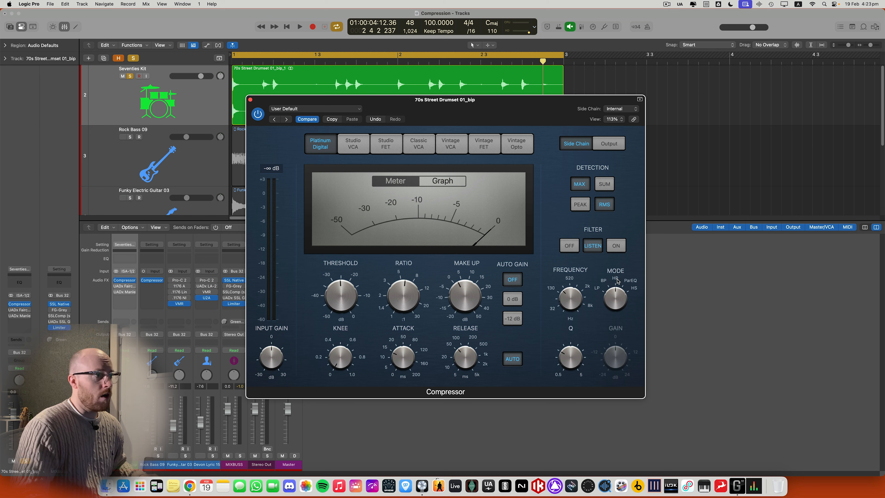
Play the drums while comparing the Compressor's sidechain filter Off and Listen settings, finishing on Listen.
mouse_move(560, 298)
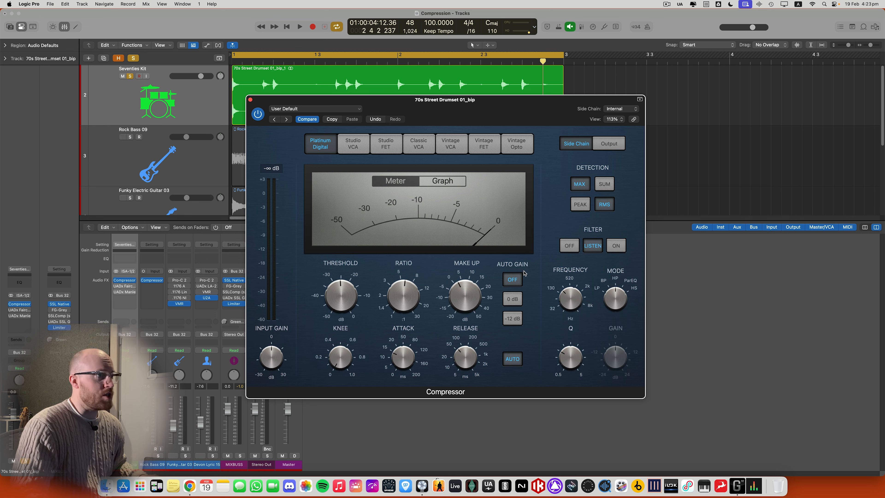
key(space)
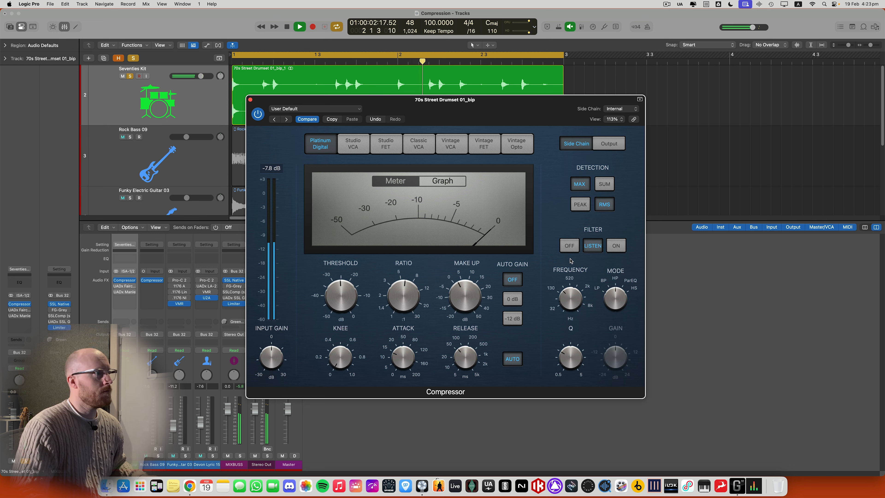
click(569, 246)
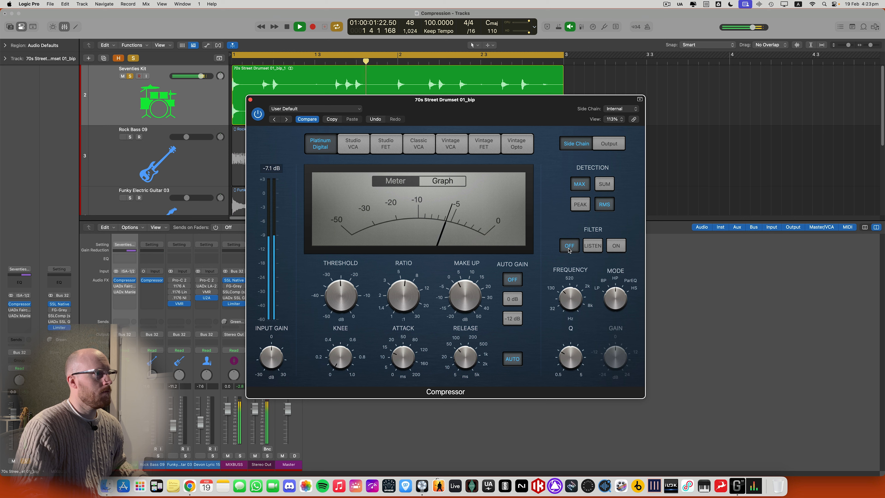
click(592, 246)
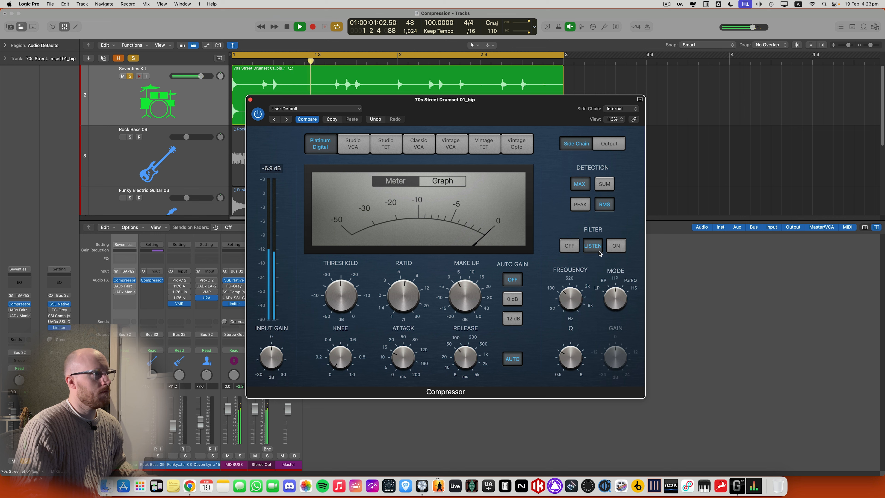
key(space)
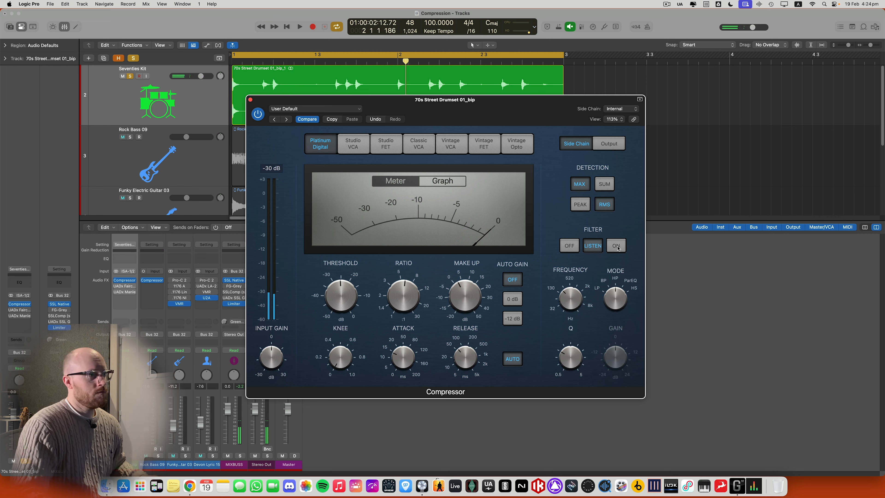
Turn on the drum Compressor's sidechain filter and audition the drums with its frequency at 196 Hz.
click(616, 246)
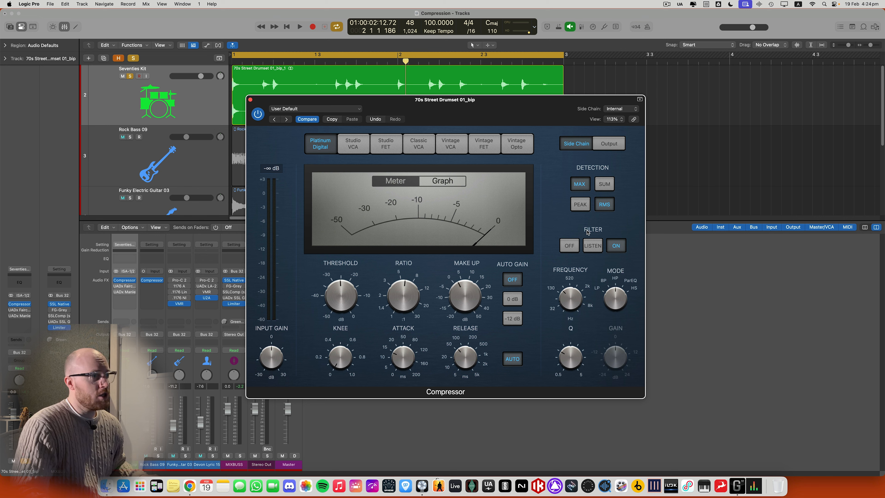
key(space)
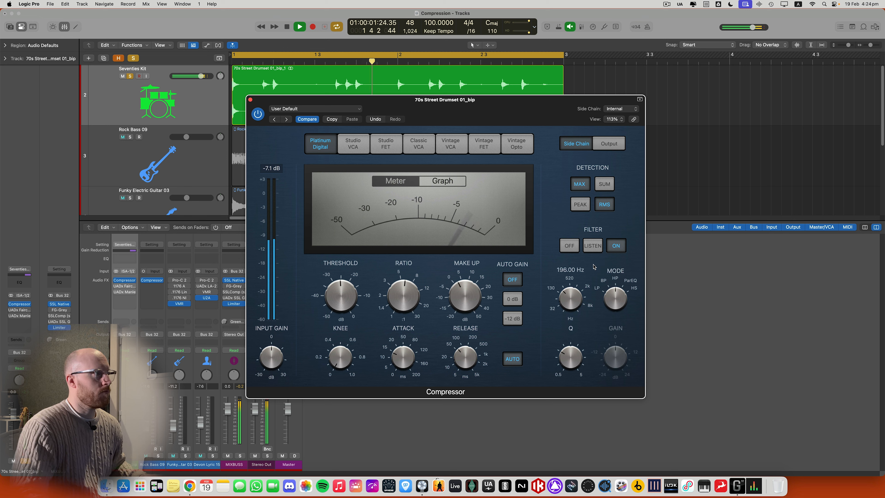
key(space)
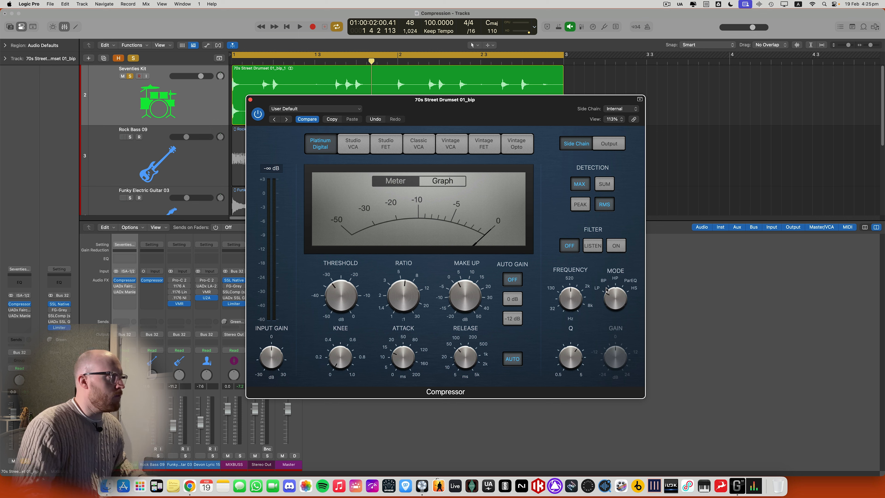
Play the drums with the sidechain filter set to Listen and lower its frequency to about 104 Hz.
key(space)
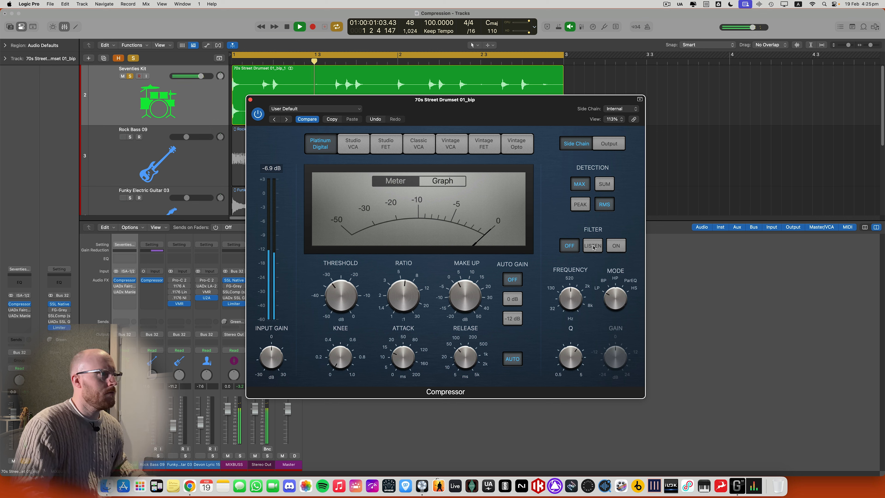
click(593, 246)
drag(570, 305, 566, 317)
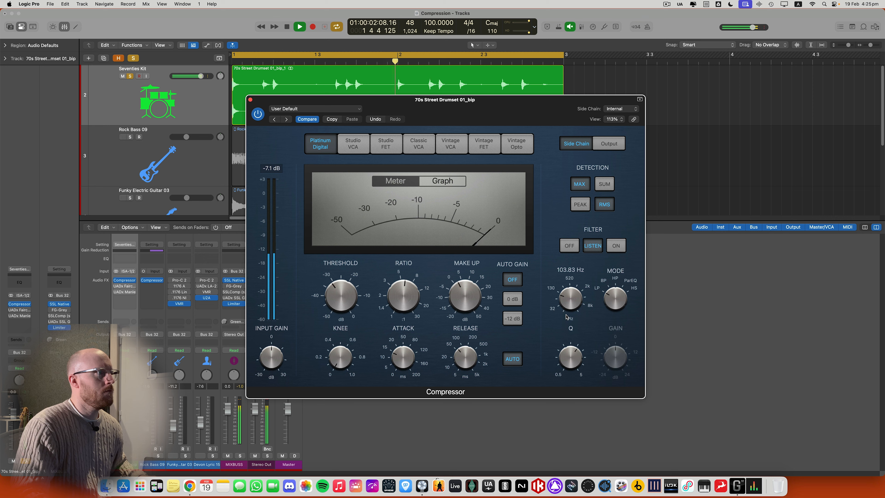
Raise the drum Compressor's threshold to -23.0 dB and audition the drums with the sidechain filter on.
drag(345, 304, 345, 292)
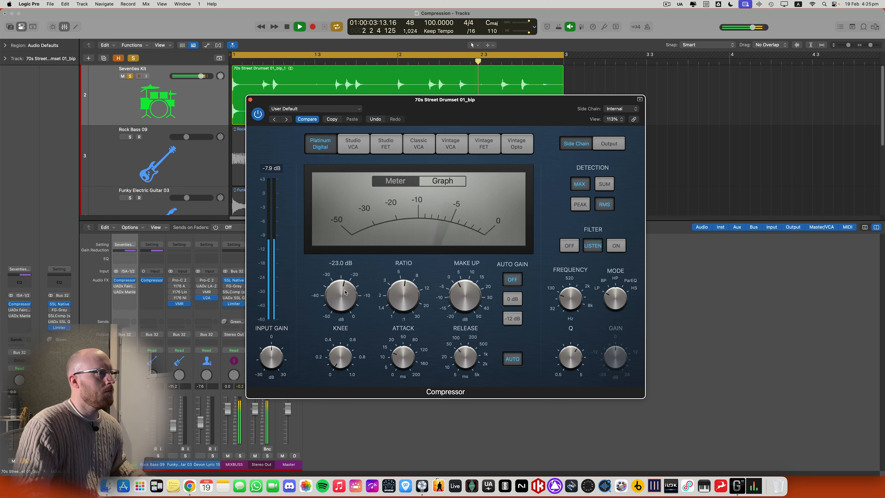
click(615, 246)
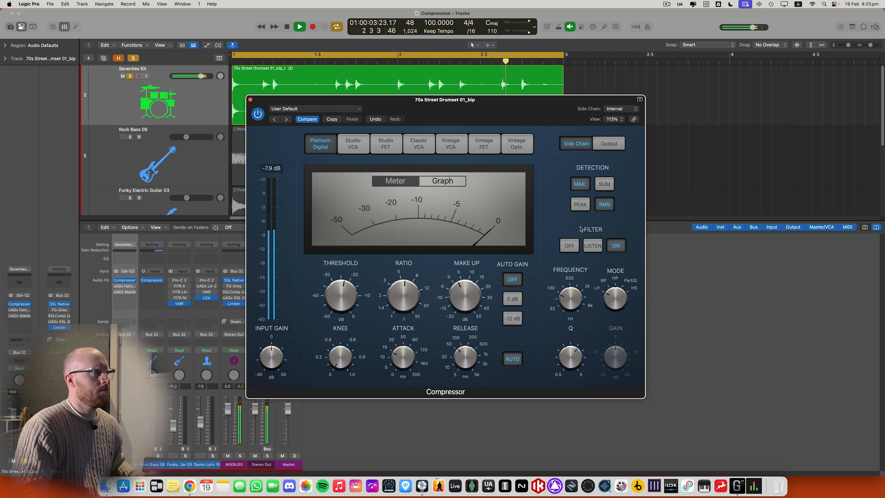
key(space)
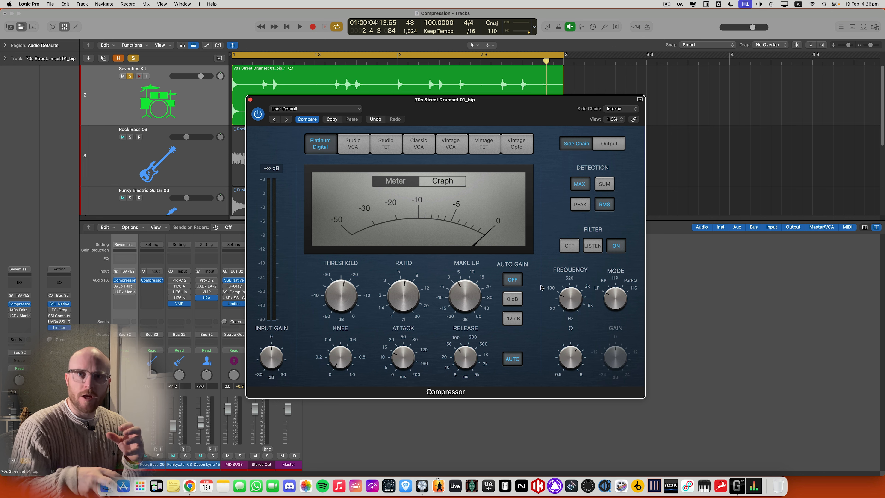
Close and bypass the drum Compressor, and enable the UADx Manle plug-in on the Seventies Kit channel.
click(250, 100)
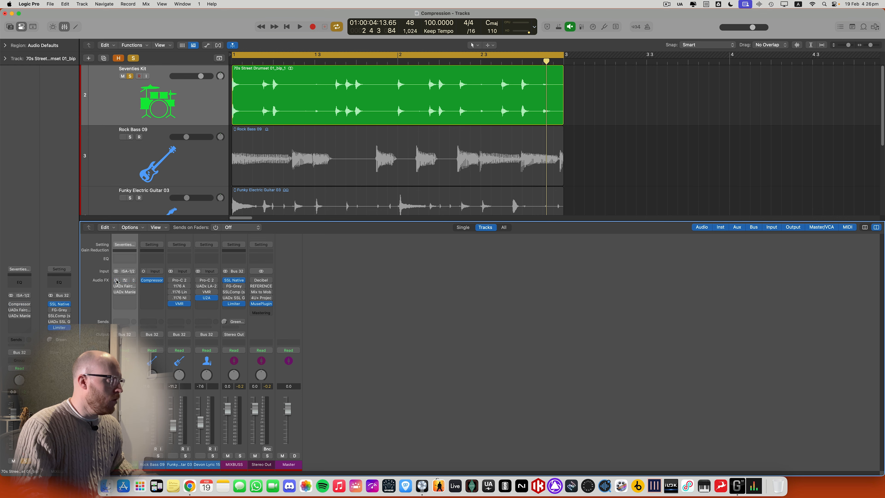
click(115, 293)
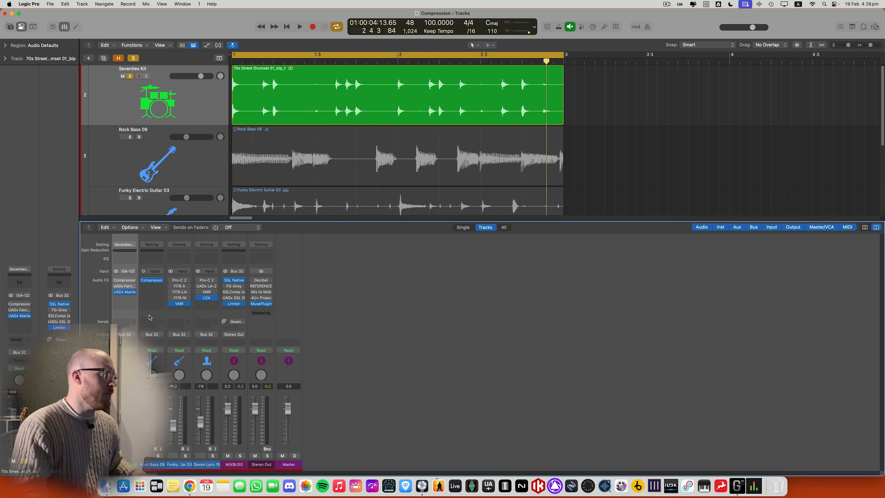
Open the Compressor on the Rock Bass 09 channel.
click(153, 280)
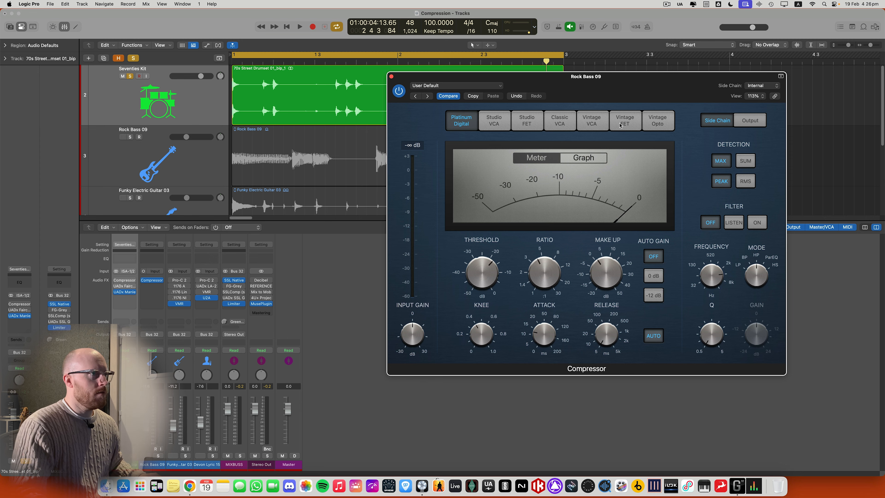
Set the bass Compressor's side chain source to the audio track 70s Street Drumset 01_bip (Audio 2).
drag(616, 81, 570, 106)
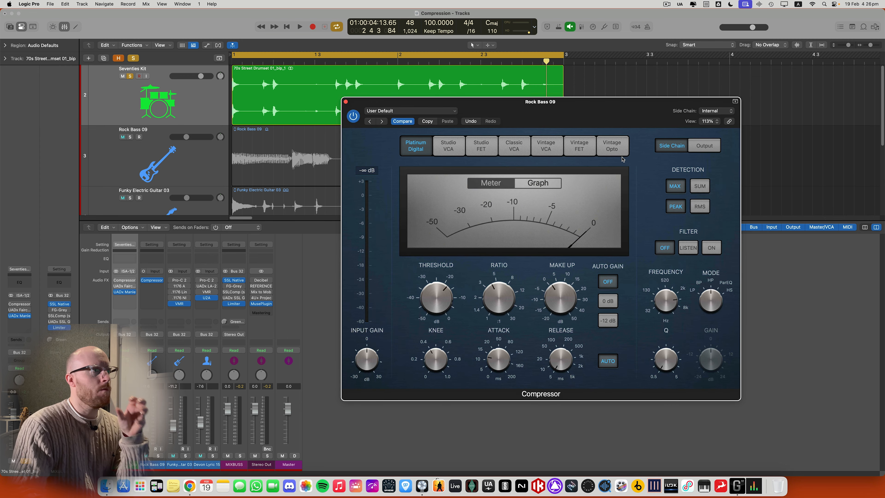
drag(632, 114, 596, 107)
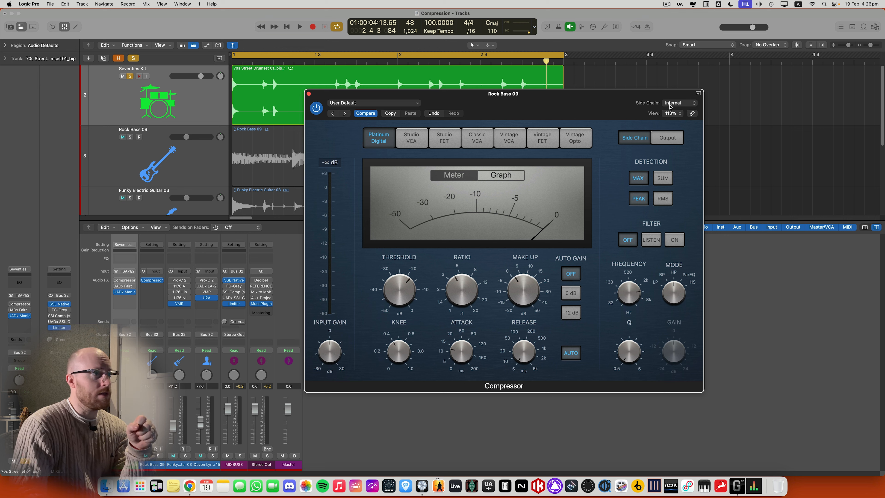
click(688, 104)
mouse_move(688, 115)
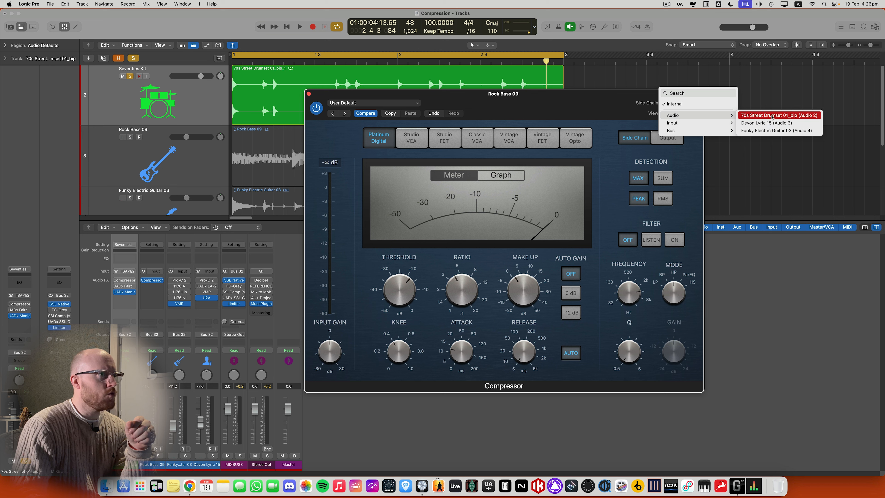
click(771, 116)
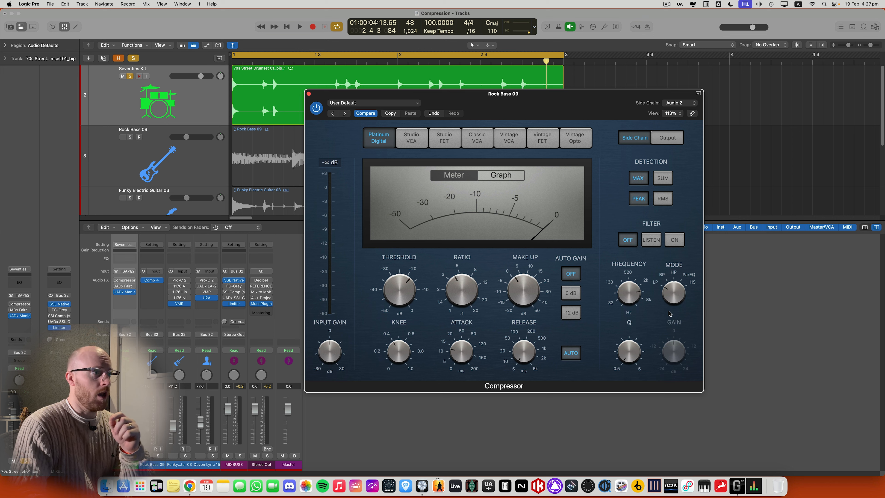
Solo Rock Bass 09 instead of the drums and adjust the sidechain filter's frequency while playing in Listen mode.
click(651, 240)
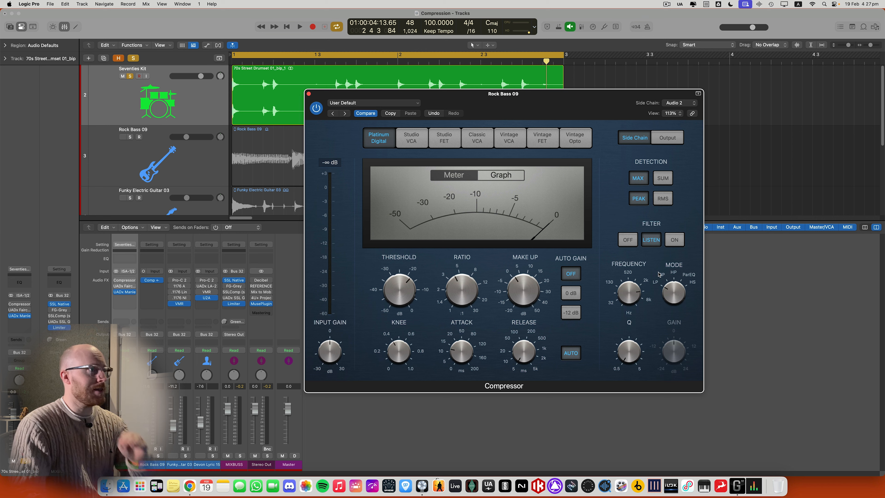
mouse_move(631, 293)
key(space)
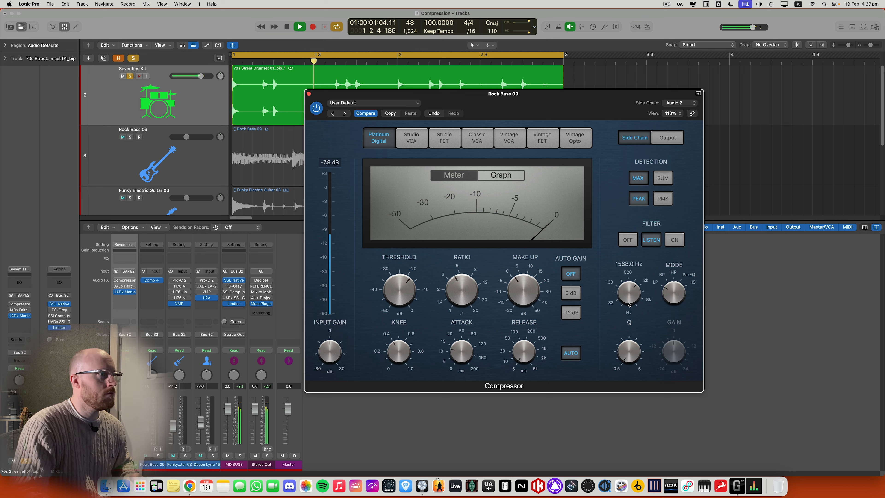
key(space)
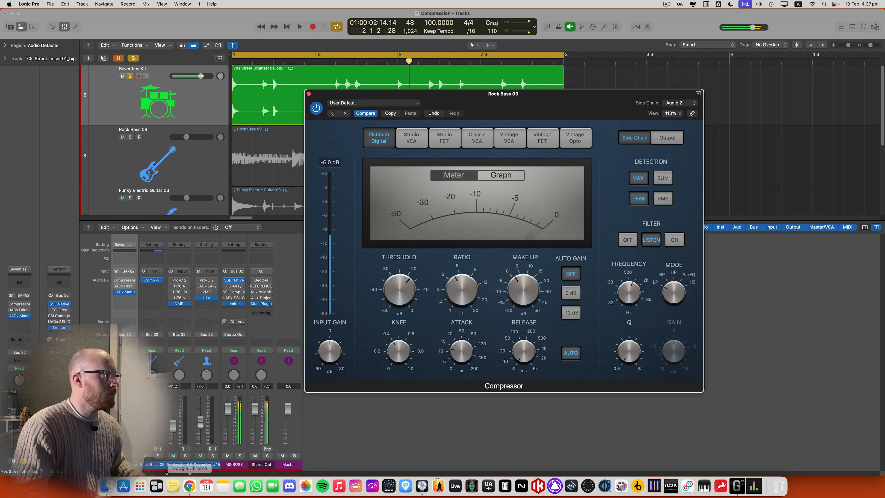
click(158, 455)
key(space)
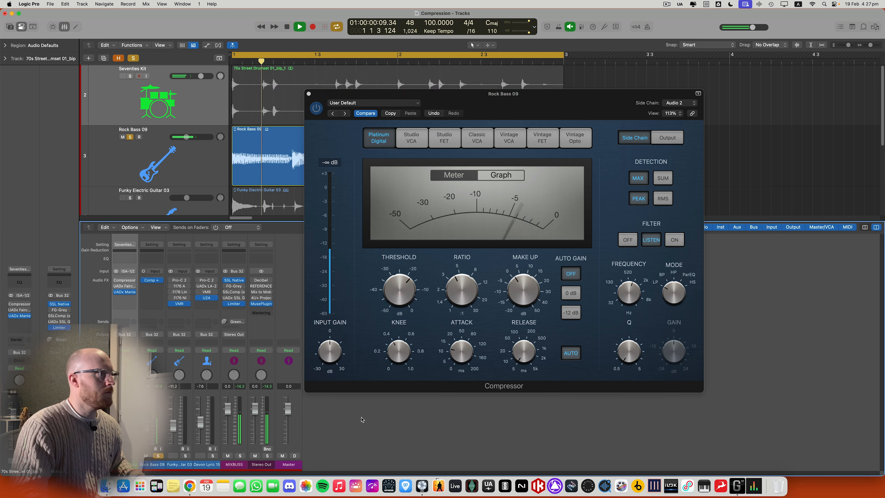
mouse_move(626, 296)
mouse_down()
mouse_move(622, 323)
mouse_move(633, 331)
mouse_move(643, 294)
mouse_up()
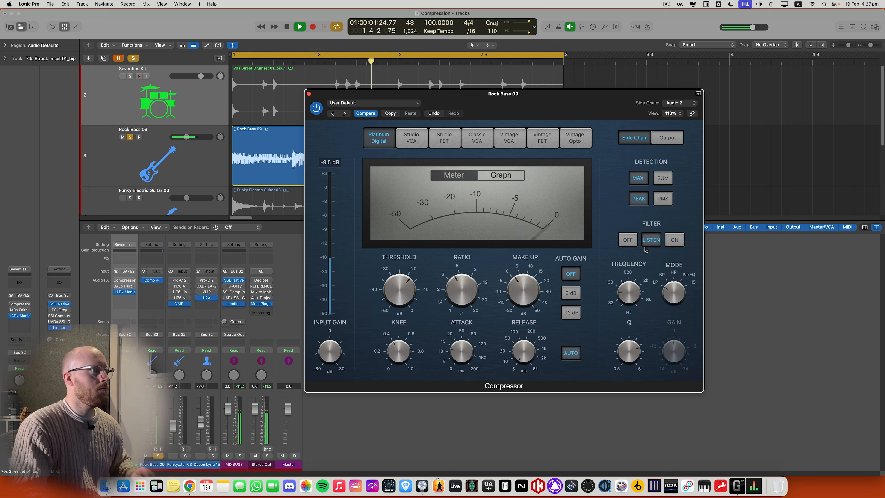
Set the bass Compressor's threshold to -16.0 dB with the sidechain filter on, and solo the drums alongside the bass.
click(674, 241)
mouse_move(413, 288)
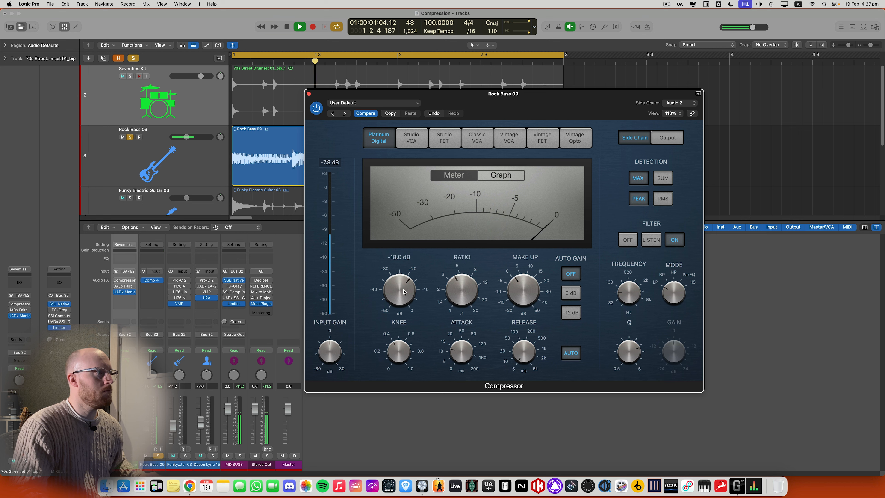
drag(406, 290, 405, 288)
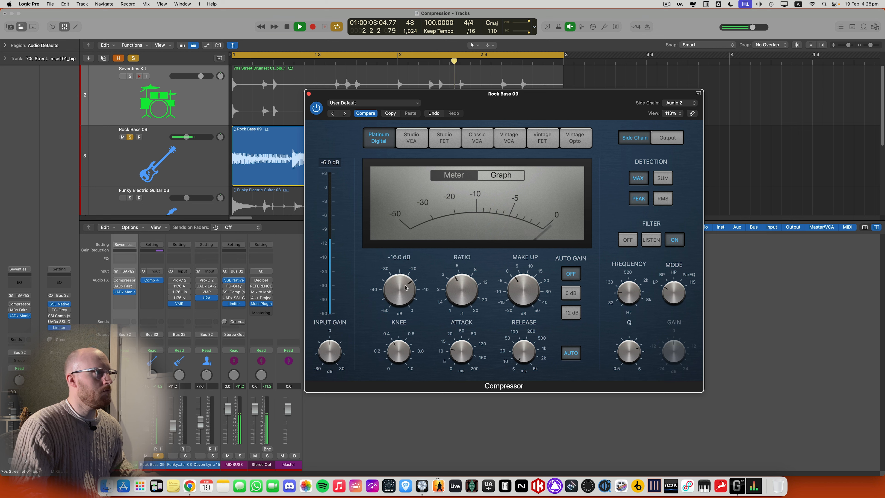
click(131, 456)
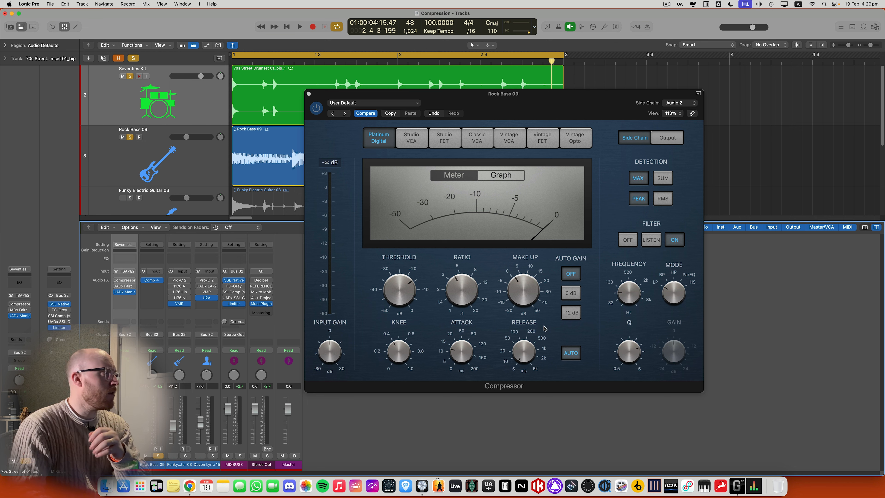
Solo the Funky Electric Guitar 03 and vocal channels instead of the drums and bass, and close the bass Compressor.
click(186, 456)
drag(158, 456, 131, 456)
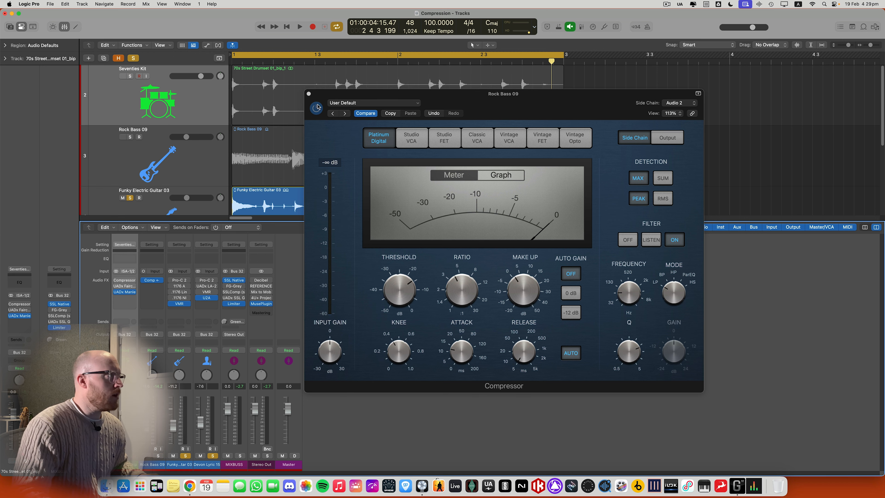
click(308, 94)
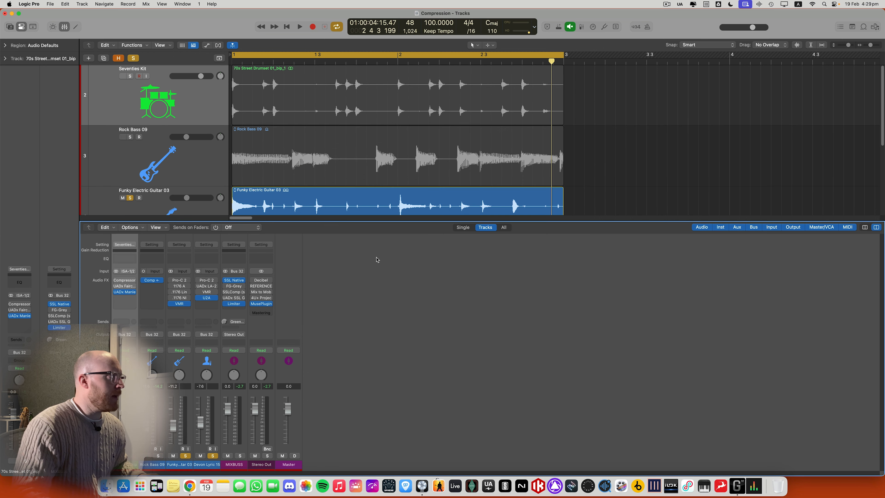
Play the soloed guitar and vocal and open the Virtual Mix Rack on the Funky Electric Guitar 03 channel.
click(187, 367)
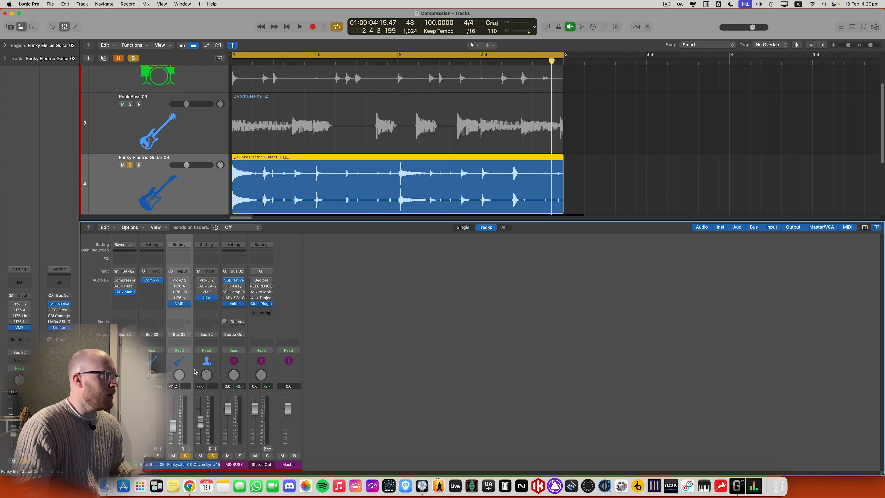
key(space)
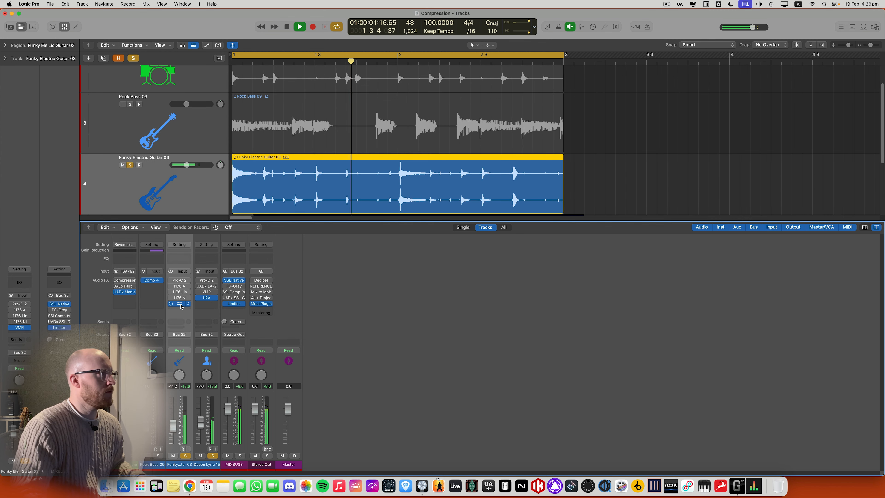
click(180, 304)
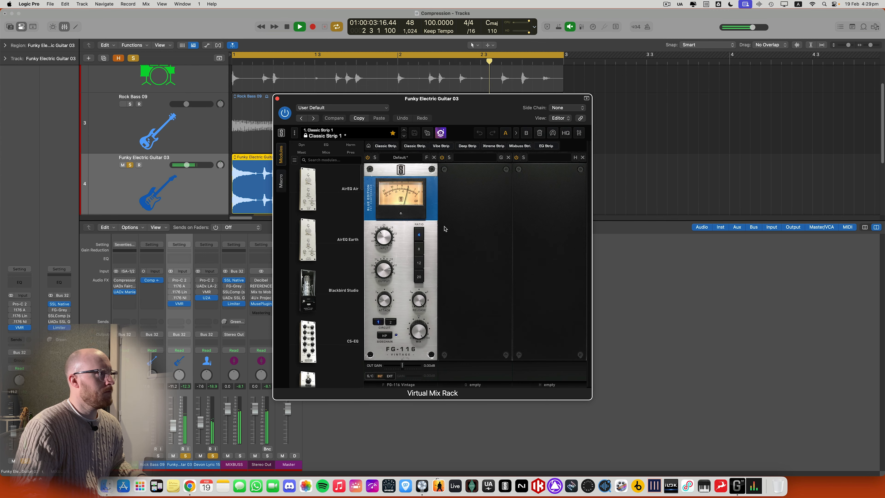
key(space)
Set the Virtual Mix Rack's side chain source to the vocal track (Audio 3).
drag(484, 103, 501, 102)
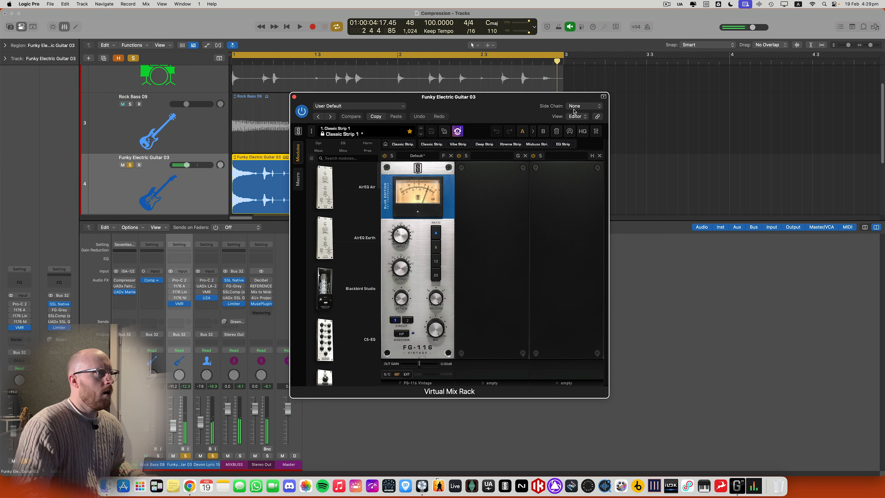
click(581, 106)
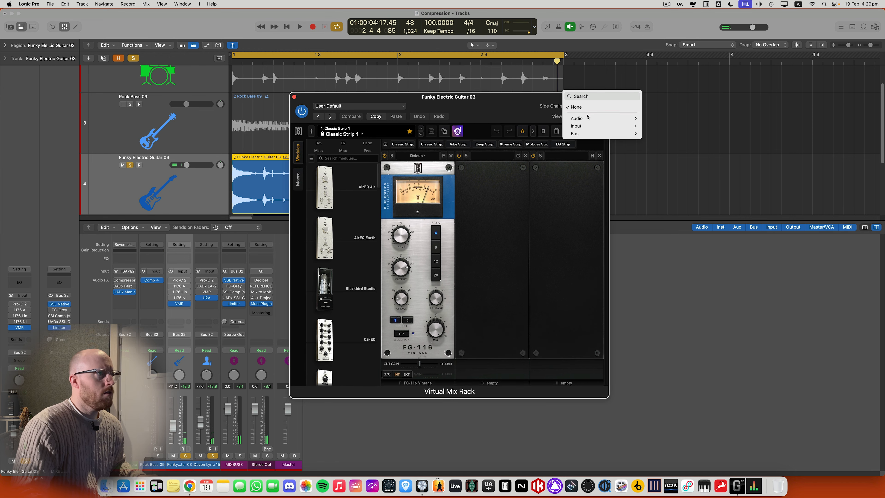
mouse_move(588, 118)
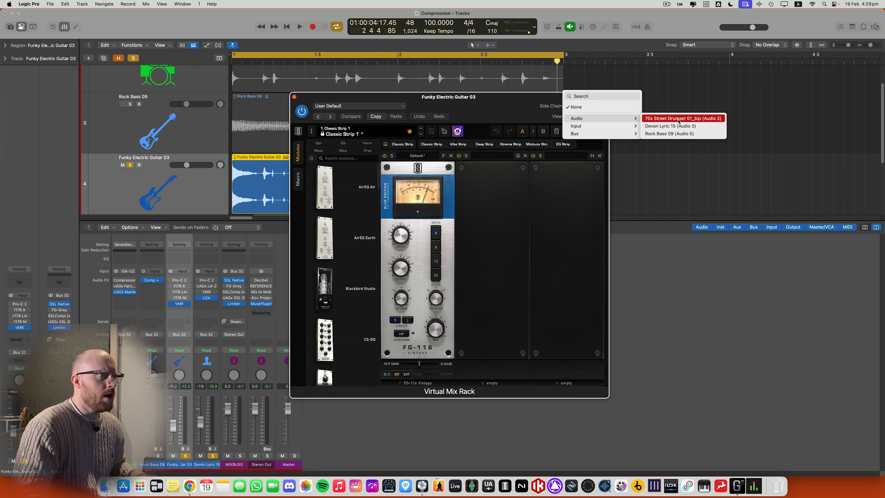
click(677, 126)
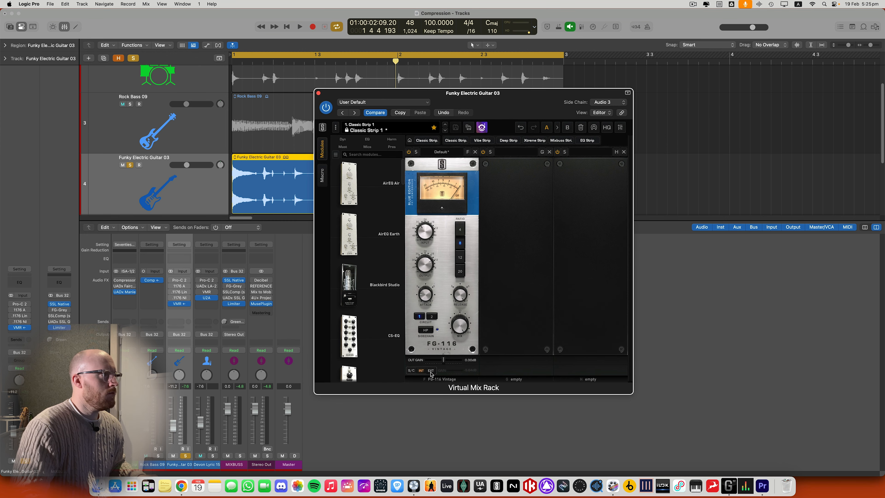
Play the guitar with the FG-116 sidechain set to EXT, solo the vocal with it, and fine-tune the sidechain gain.
key(space)
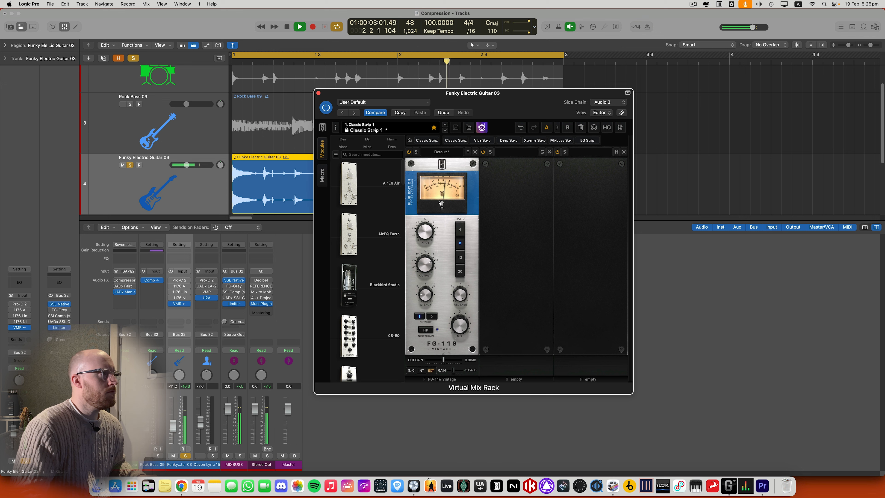
click(213, 455)
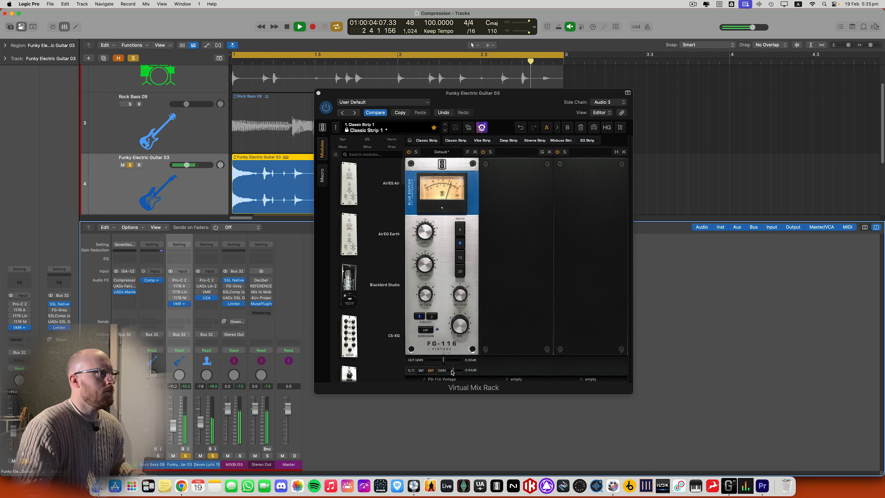
drag(453, 372, 454, 373)
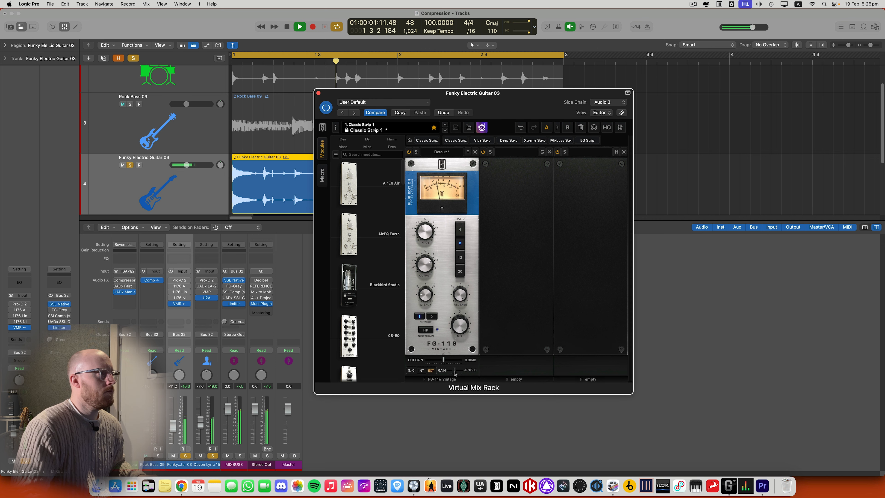
drag(454, 372, 453, 372)
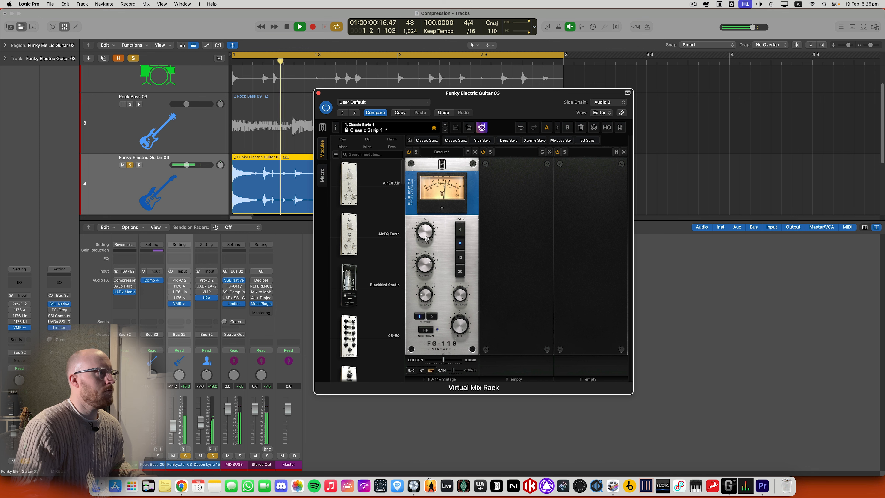
Stop playback and clear the solo from the guitar and vocal channels.
mouse_move(426, 238)
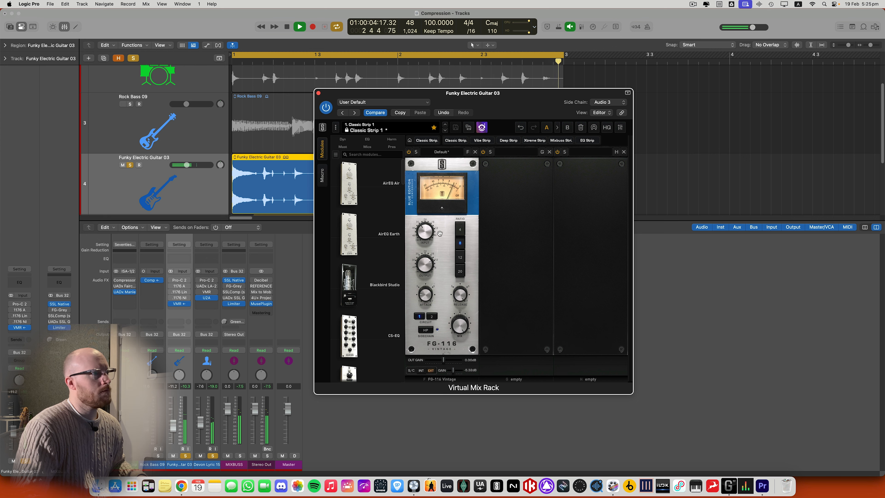
key(space)
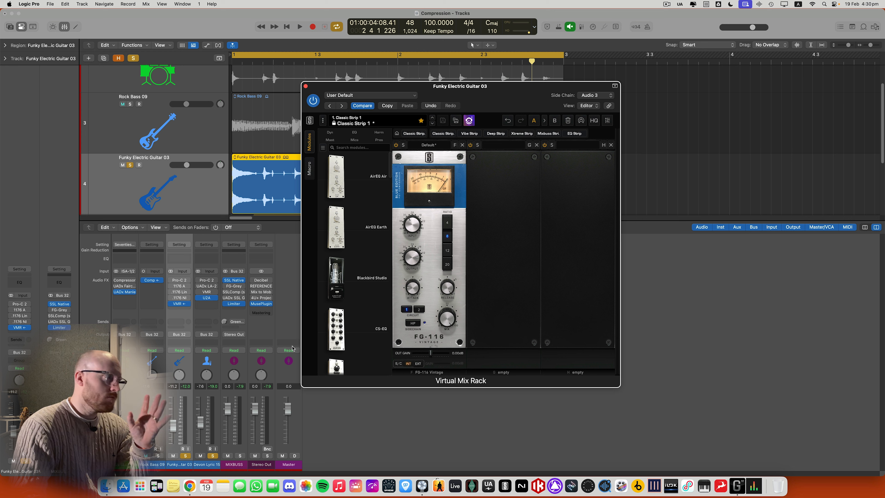
click(186, 456)
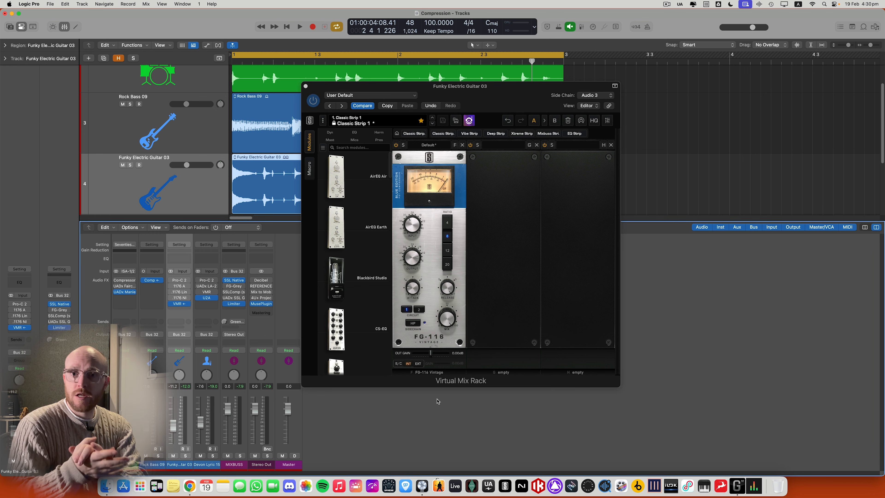